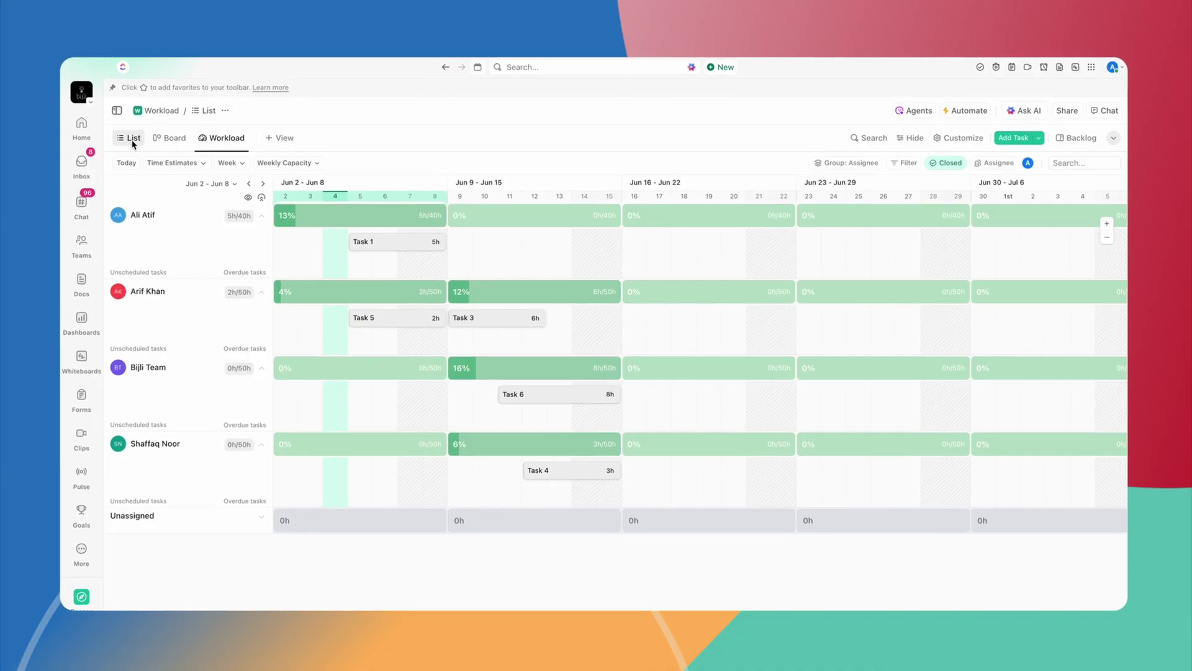
Extend Task 1 on the workload timeline so it starts on Jun 3.
{"action": "left_click", "coordinate": [132, 140]}
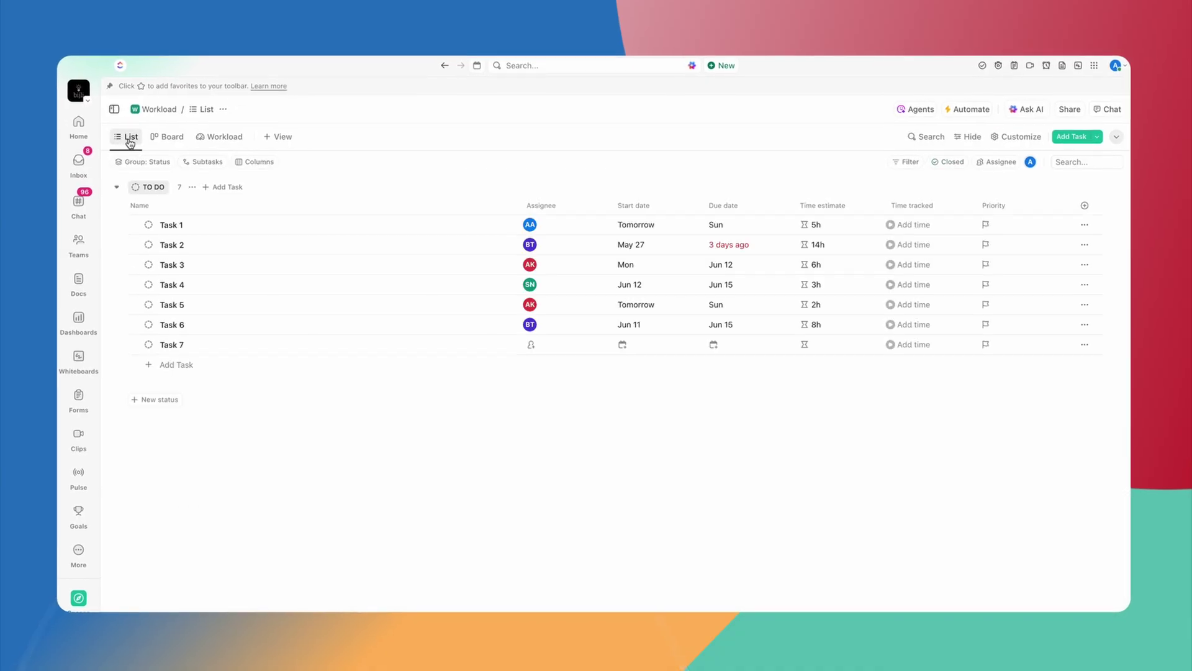
{"action": "left_click", "coordinate": [199, 133]}
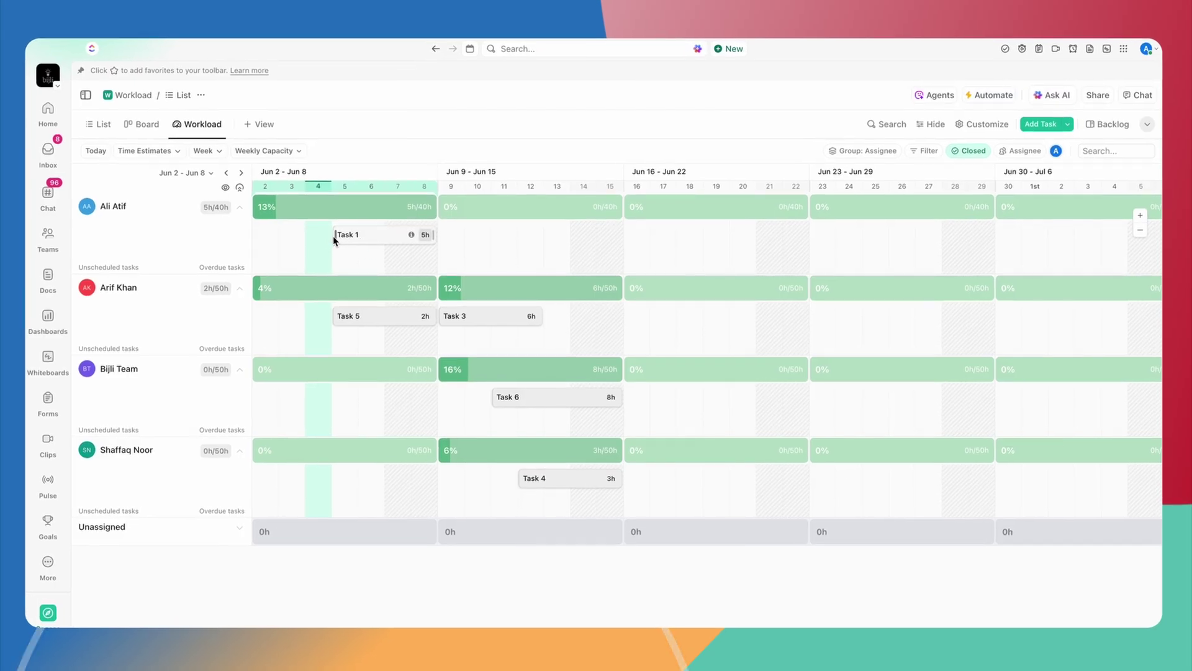
{"action": "left_click_drag", "start_coordinate": [333, 239], "coordinate": [290, 239]}
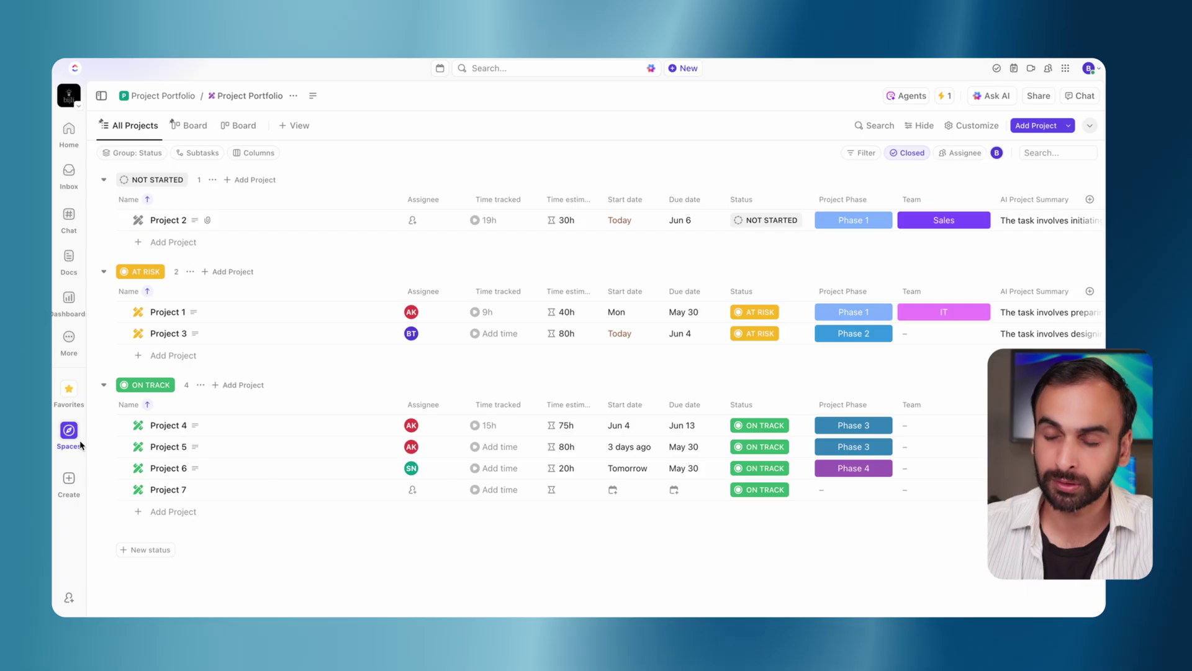
Add a Workload view to the Project Portfolio and dismiss its customization panel.
{"action": "left_click", "coordinate": [293, 126]}
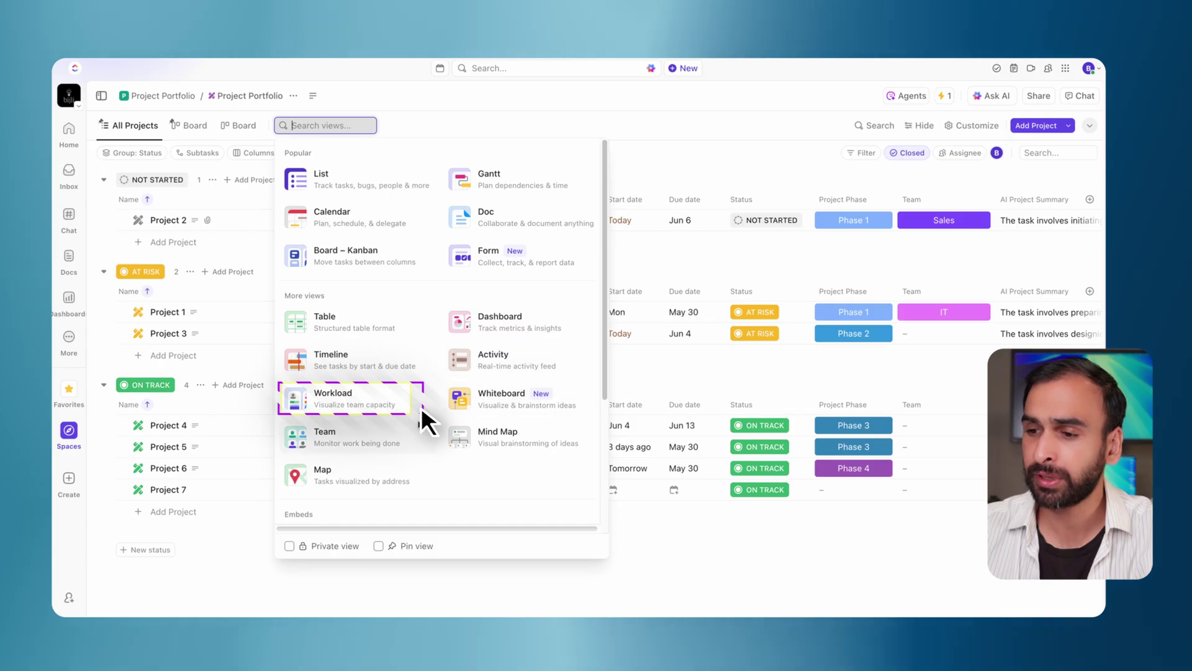
{"action": "key", "text": "Escape"}
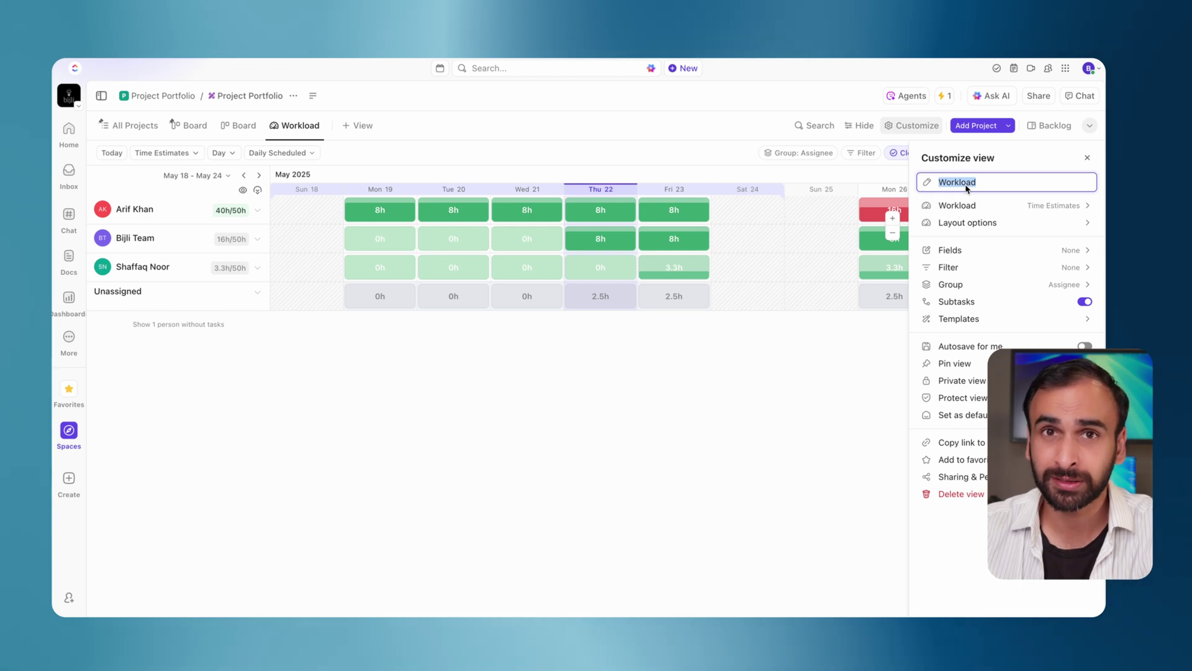
{"action": "left_click", "coordinate": [844, 417]}
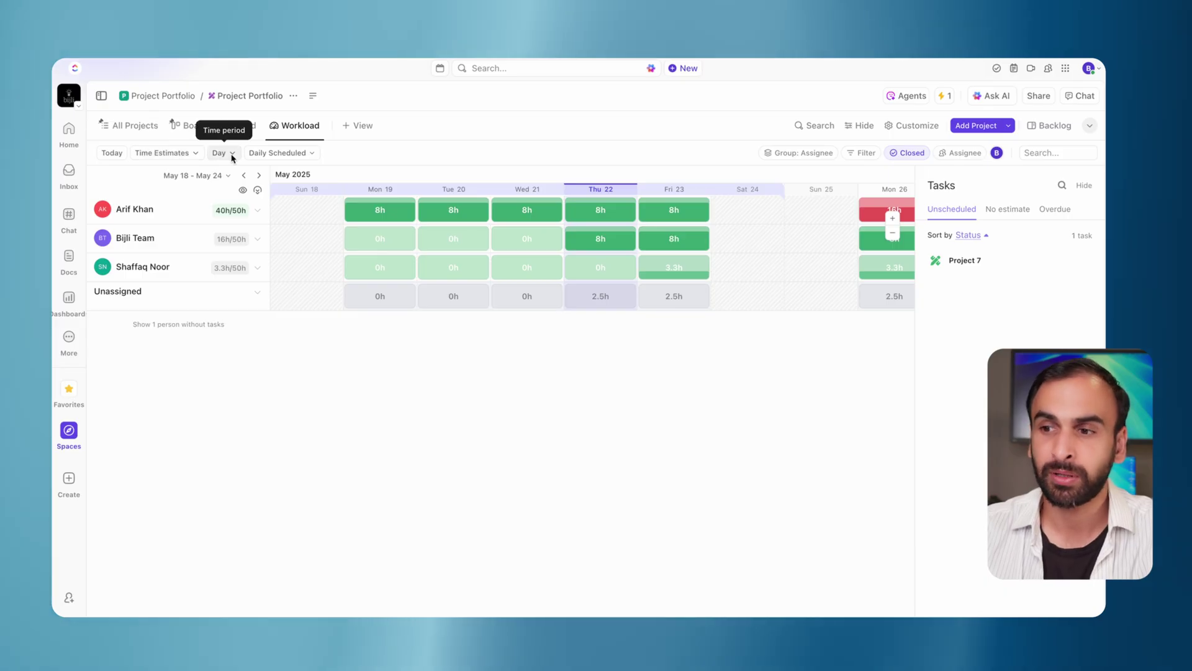
Change the timeline from daily to weekly, then monthly columns with monthly capacity.
{"action": "left_click", "coordinate": [278, 153]}
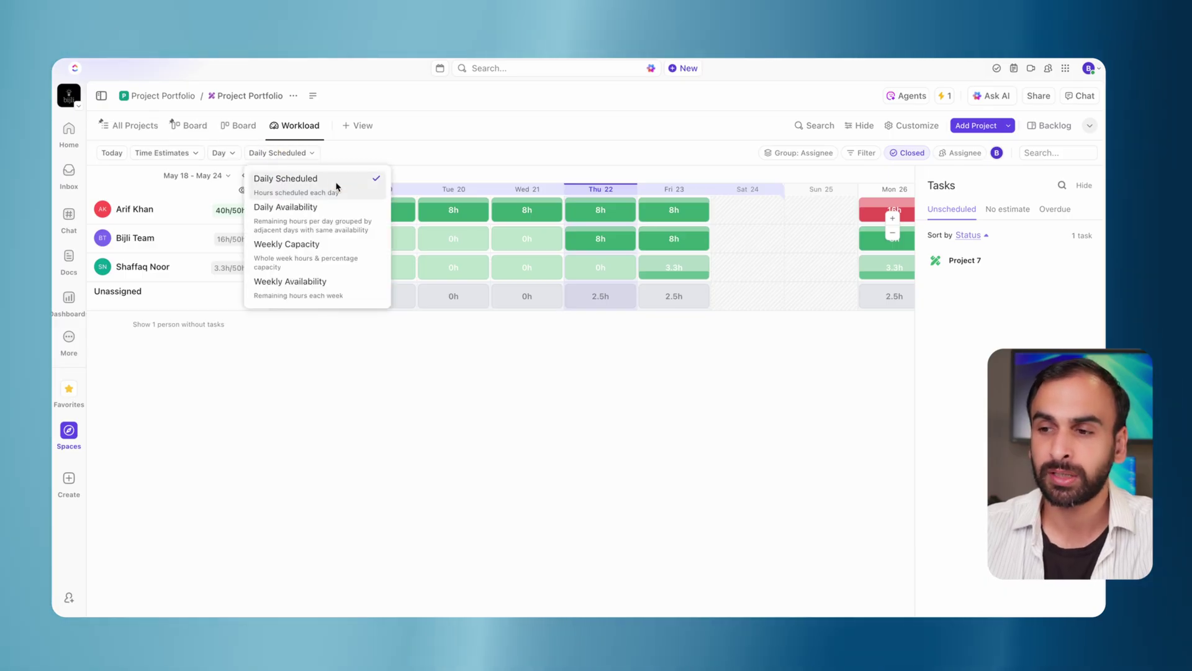
{"action": "left_click", "coordinate": [412, 378]}
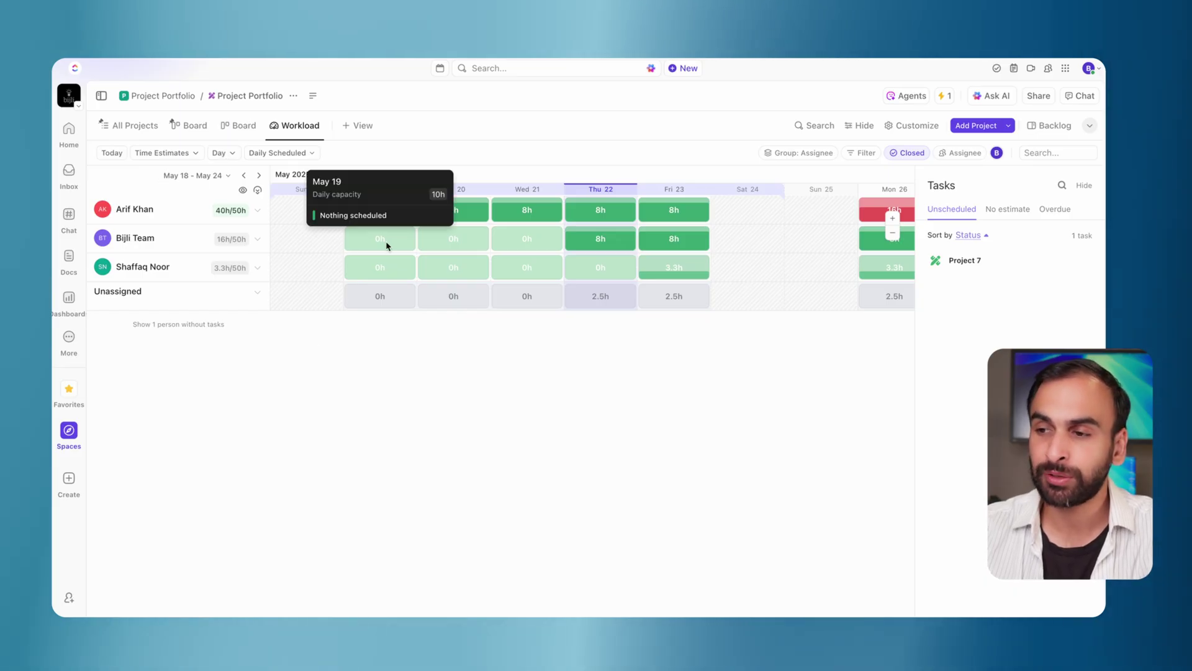
{"action": "mouse_move", "coordinate": [592, 213]}
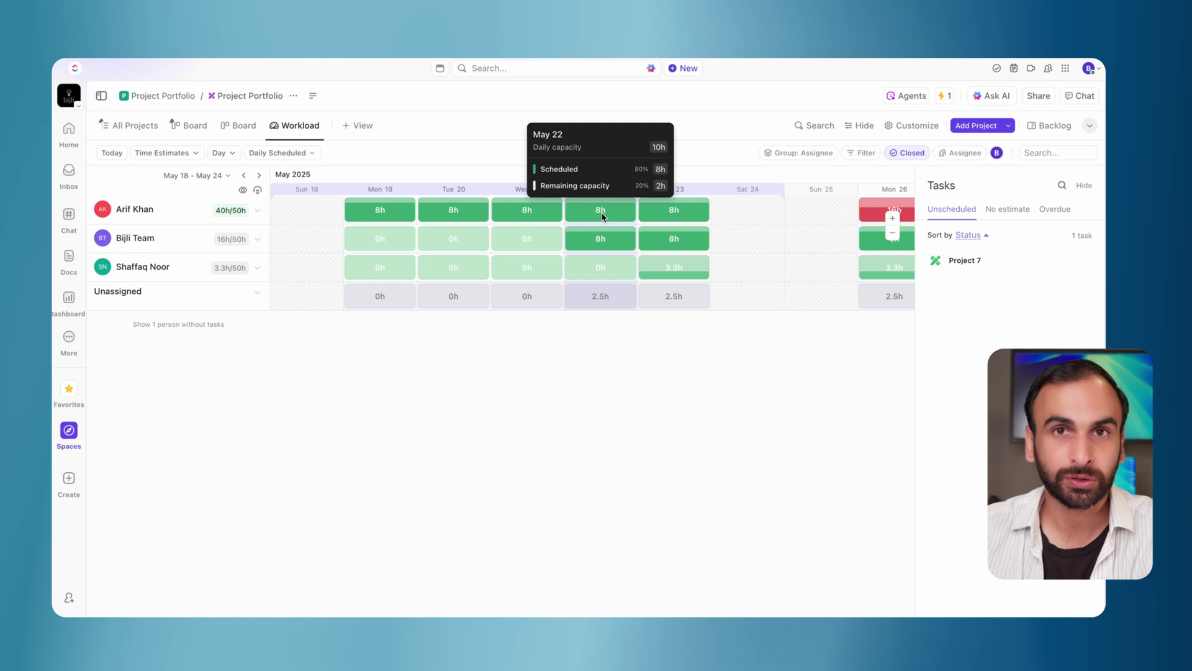
{"action": "left_click", "coordinate": [223, 152]}
{"action": "left_click", "coordinate": [244, 213]}
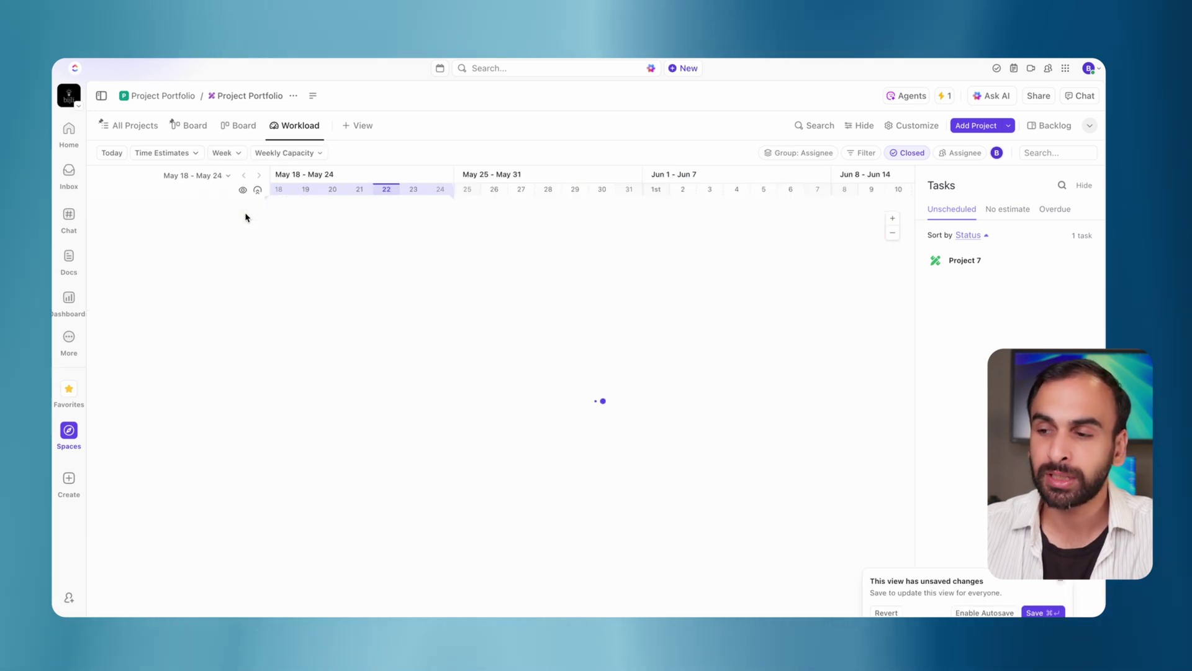
{"action": "mouse_move", "coordinate": [281, 248]}
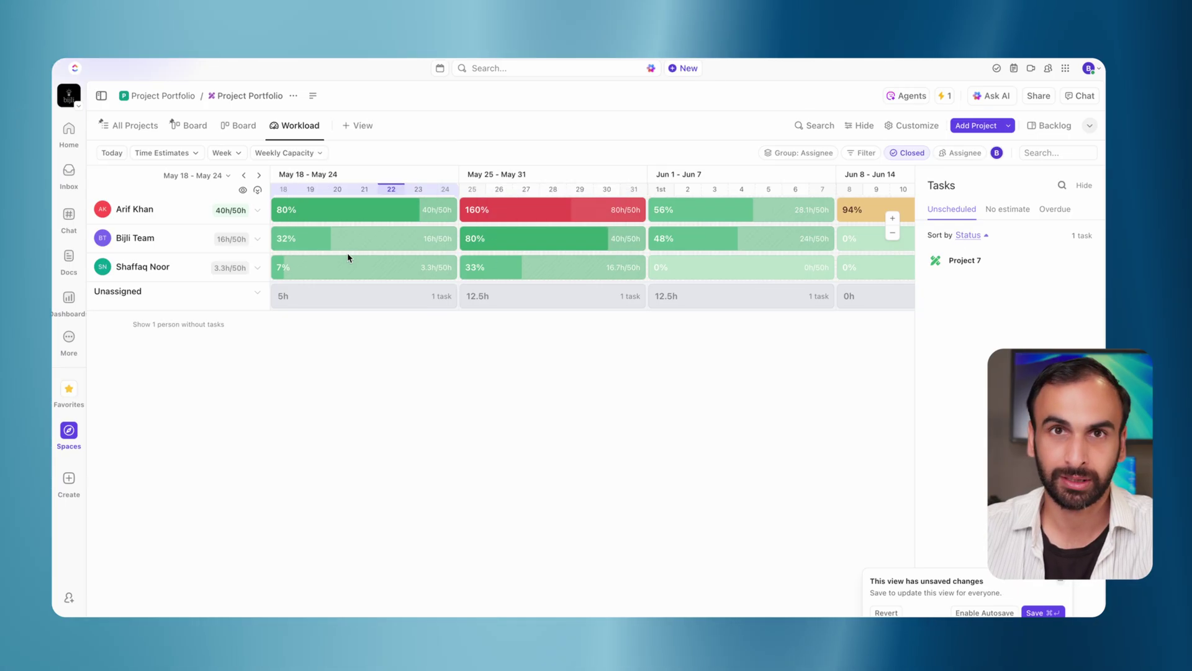
{"action": "left_click", "coordinate": [235, 150]}
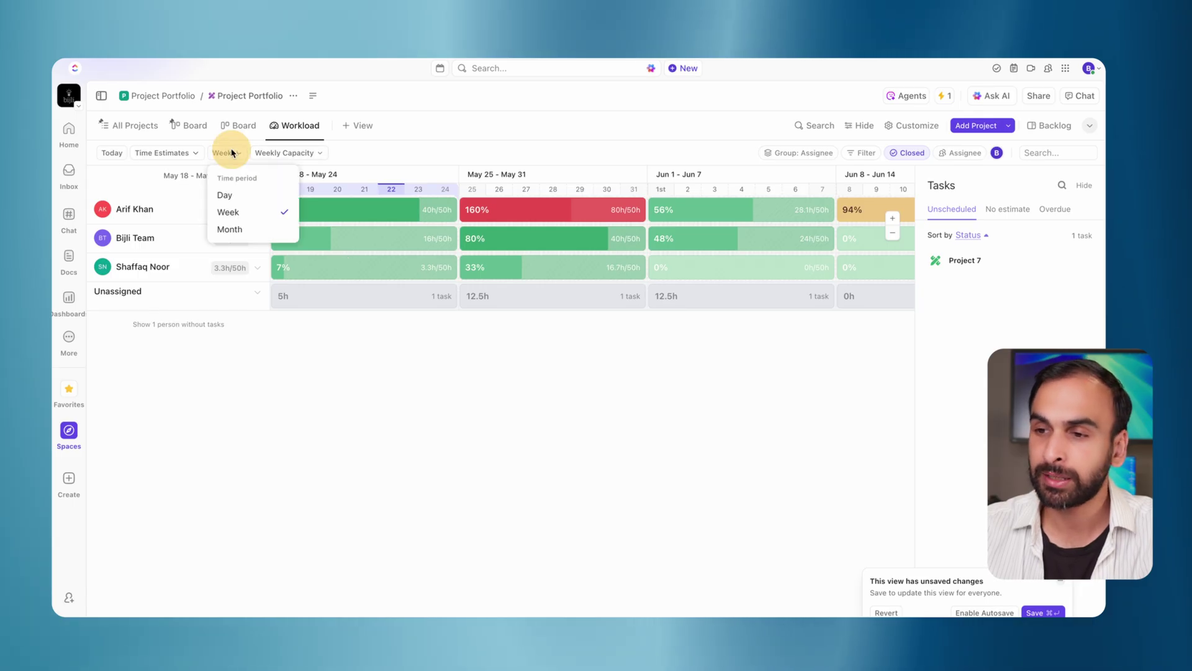
{"action": "left_click", "coordinate": [231, 229]}
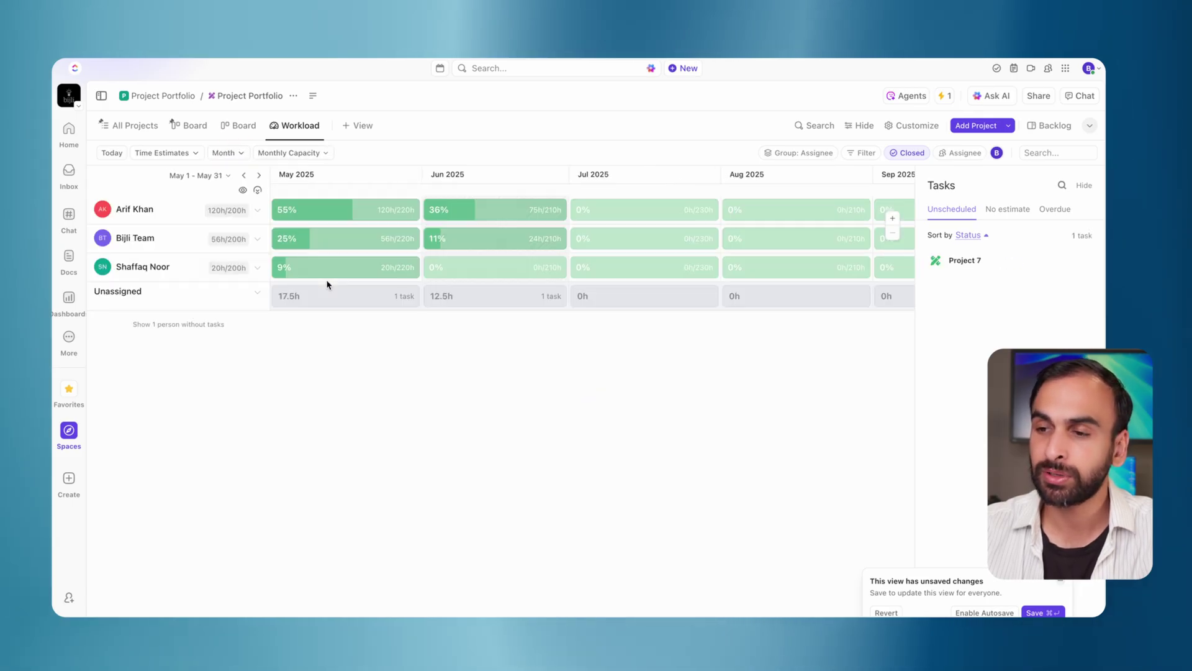
{"action": "mouse_move", "coordinate": [344, 237]}
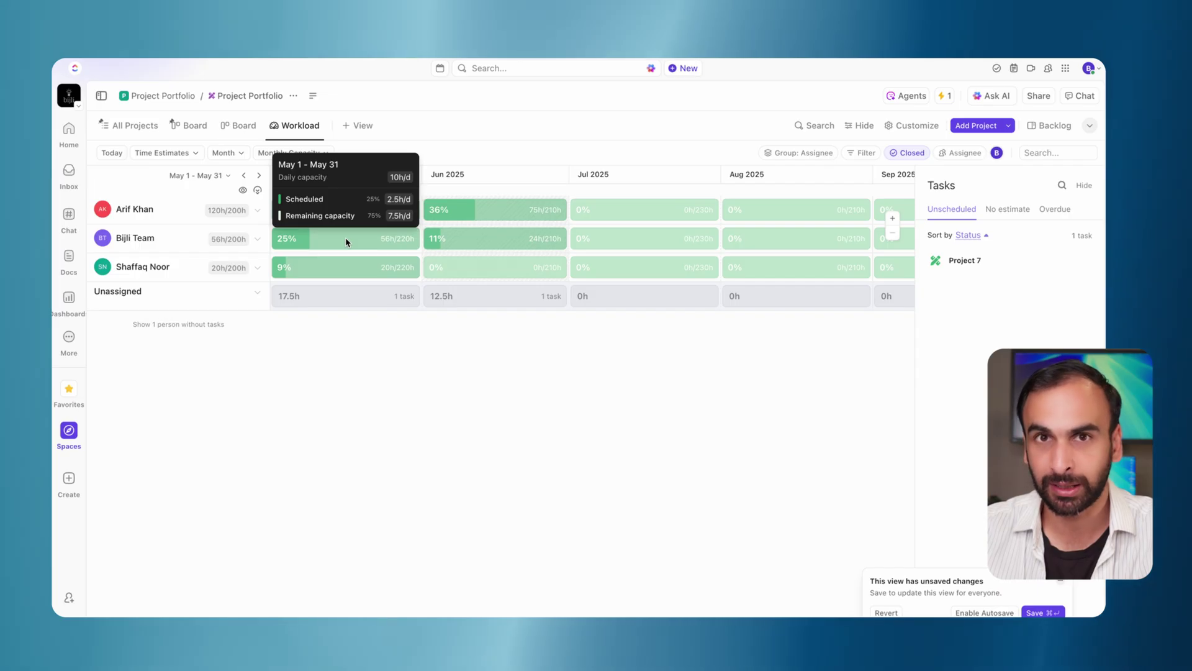
Show the workload in daily columns, measured by number of tasks.
{"action": "left_click", "coordinate": [228, 153]}
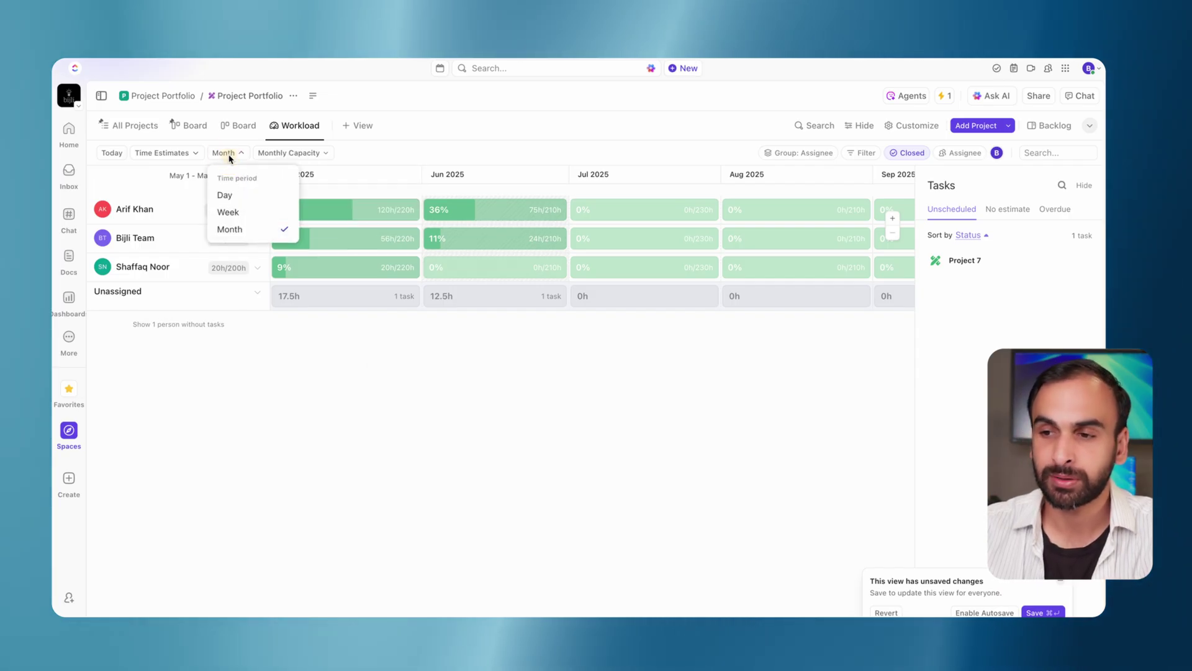
{"action": "left_click", "coordinate": [249, 201]}
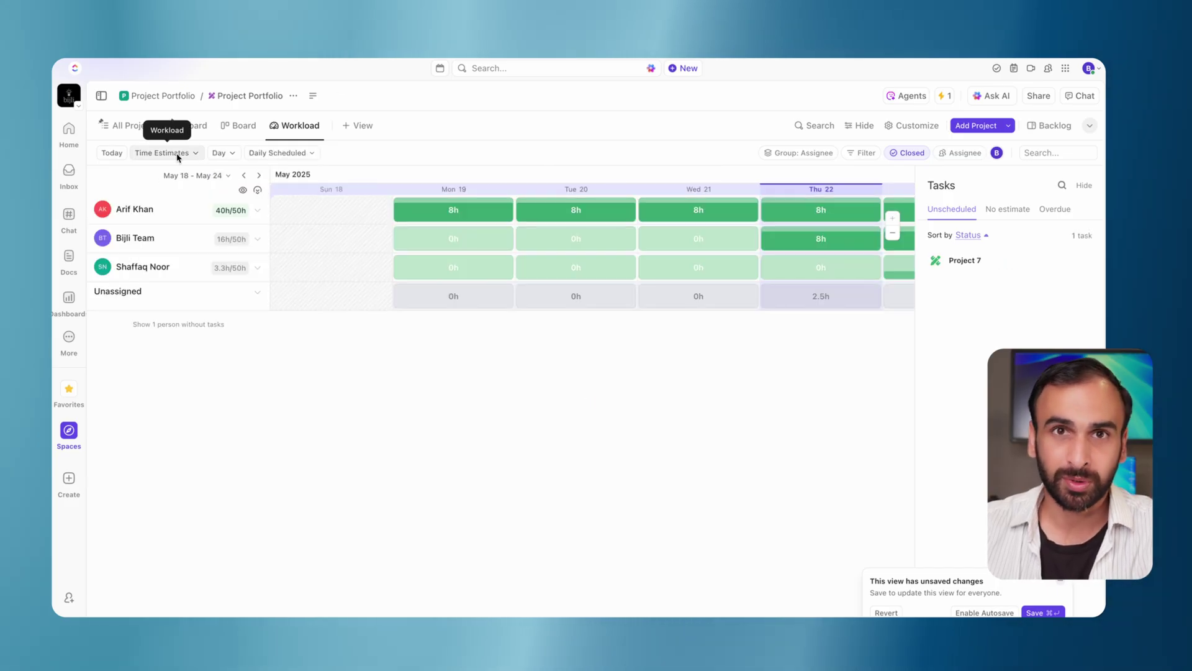
{"action": "left_click", "coordinate": [177, 154]}
{"action": "left_click", "coordinate": [195, 203]}
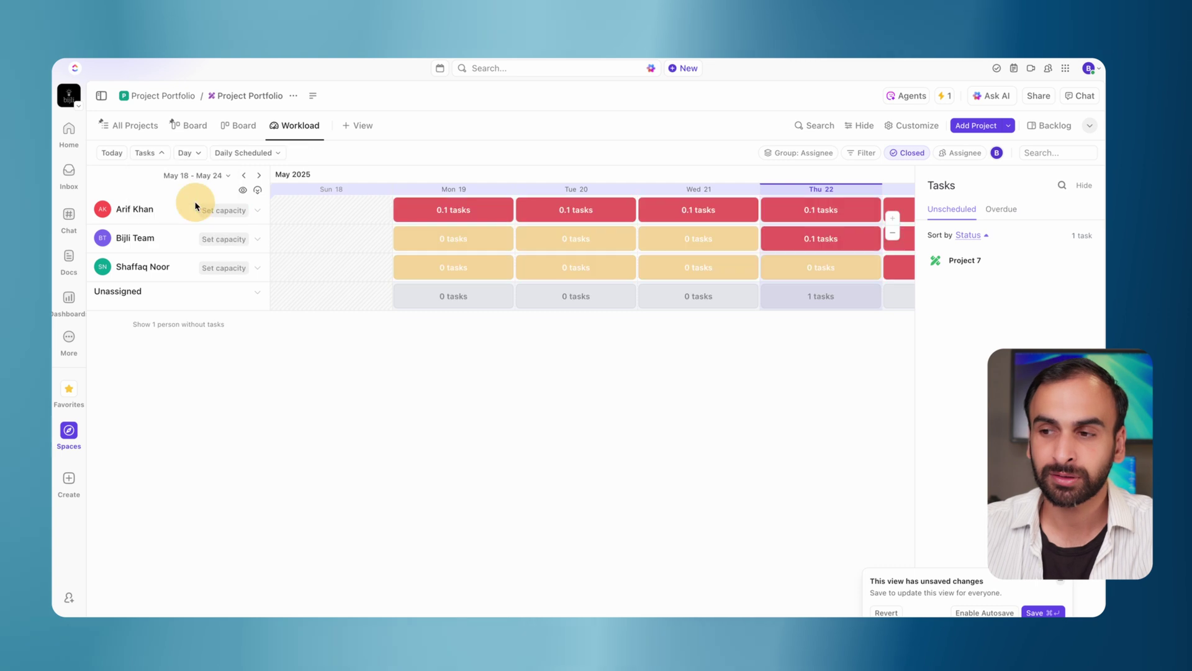
Measure the workload by time estimates again.
{"action": "mouse_move", "coordinate": [455, 235]}
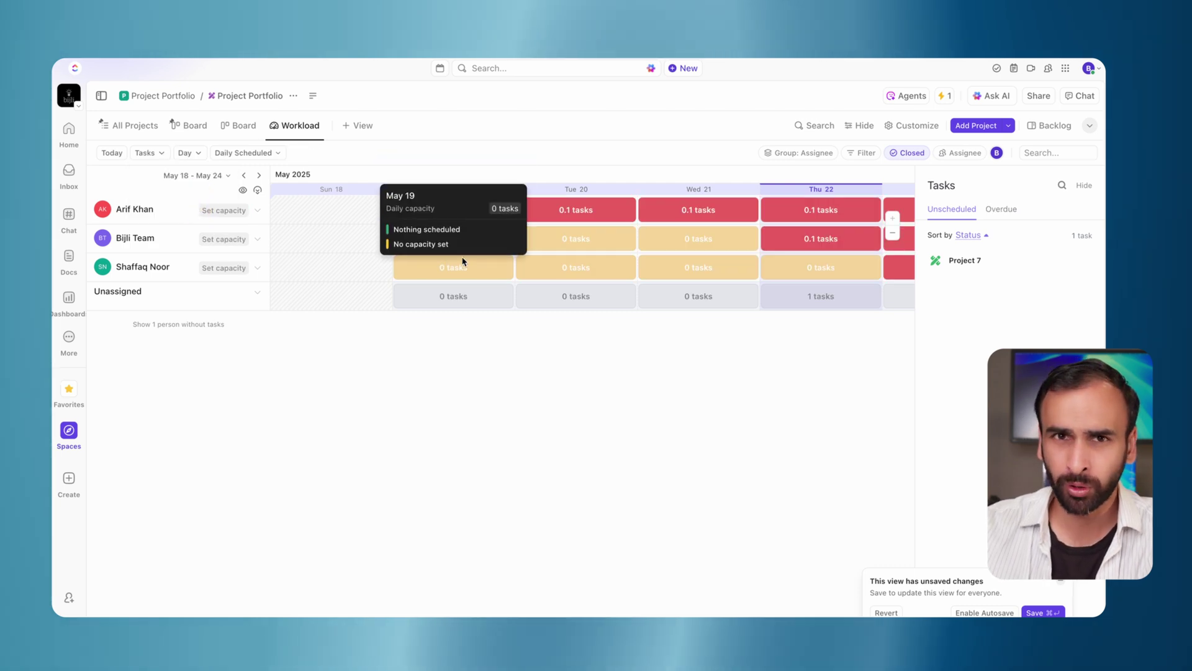
{"action": "left_click", "coordinate": [157, 152]}
{"action": "left_click", "coordinate": [172, 213]}
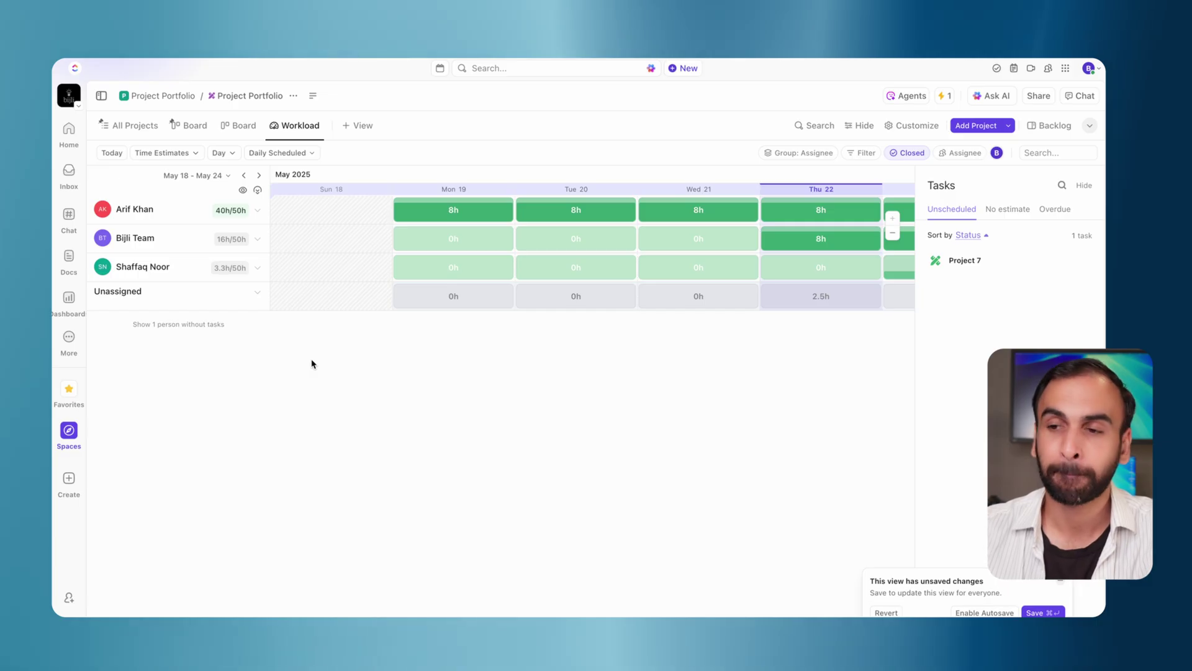
{"action": "left_click", "coordinate": [166, 153]}
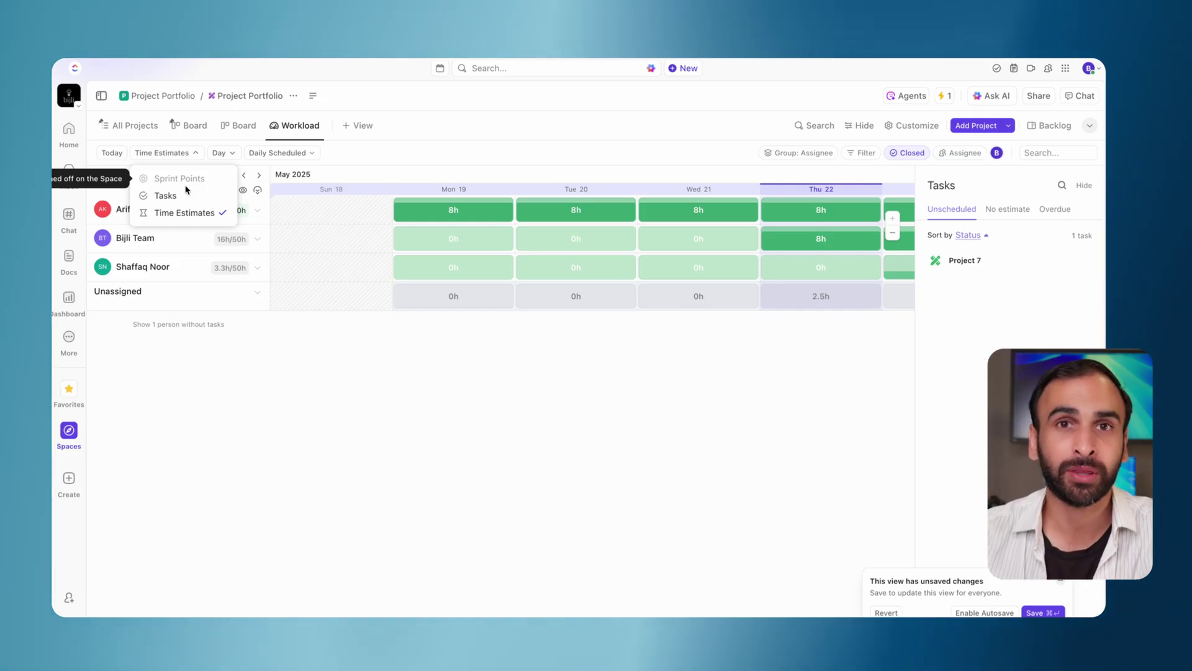
{"action": "key", "text": "Escape"}
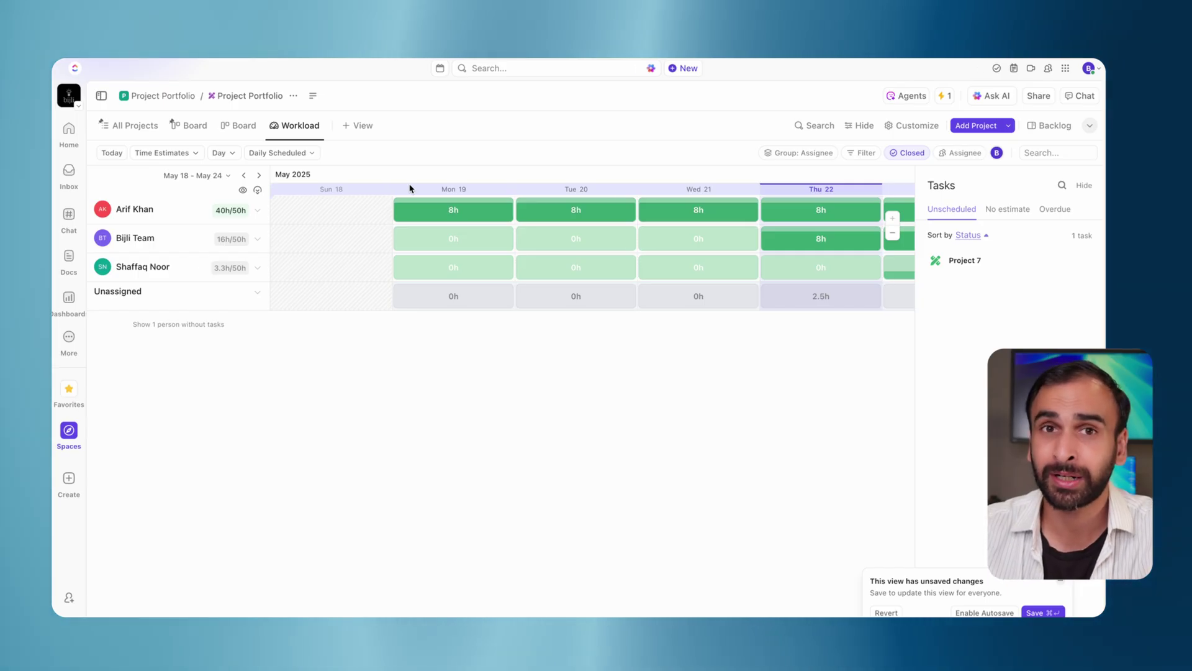
Try grouping the workload rows by Priority, Tags, then Project Phase.
{"action": "left_click", "coordinate": [797, 154]}
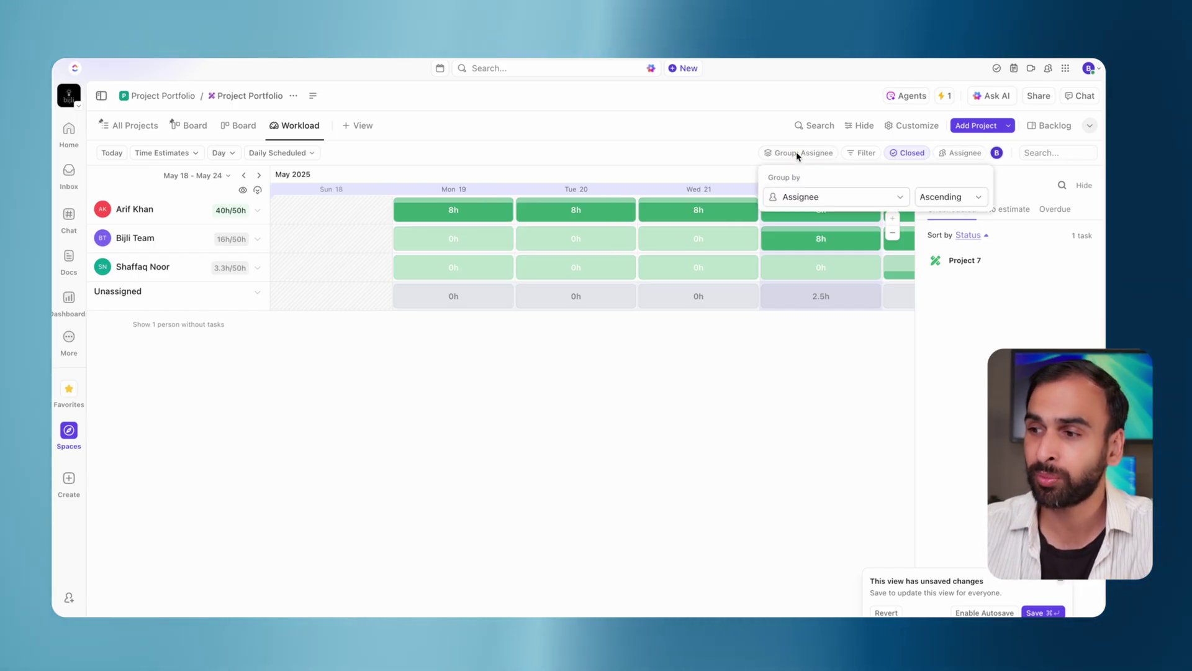
{"action": "left_click", "coordinate": [849, 204]}
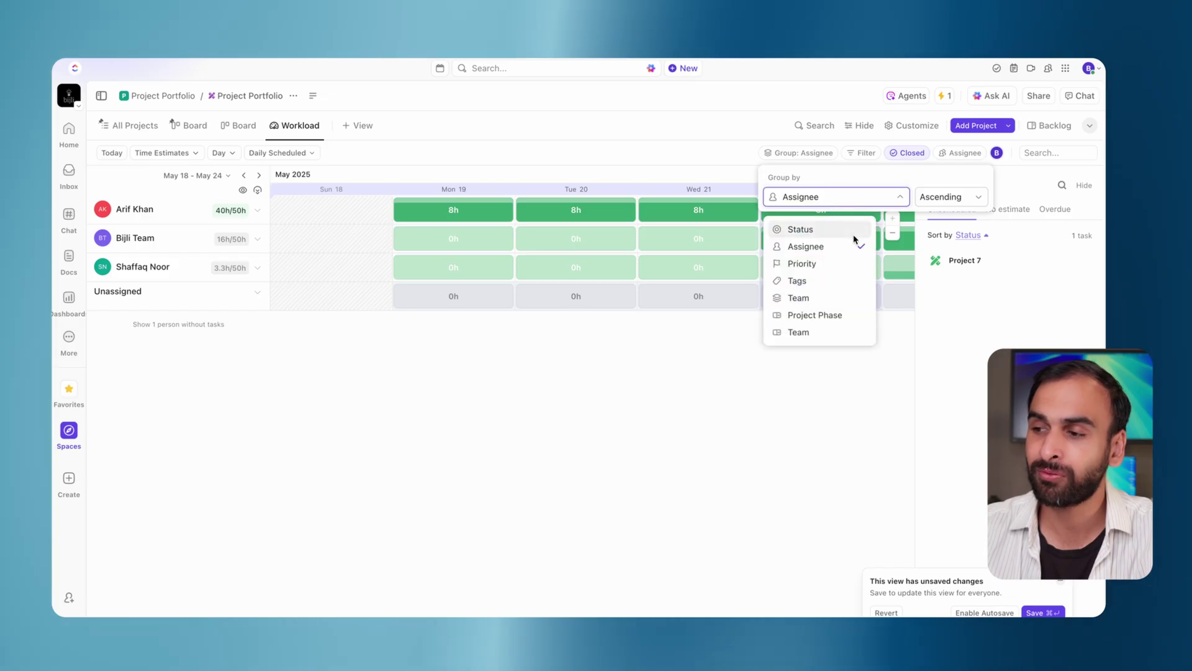
{"action": "left_click", "coordinate": [845, 264]}
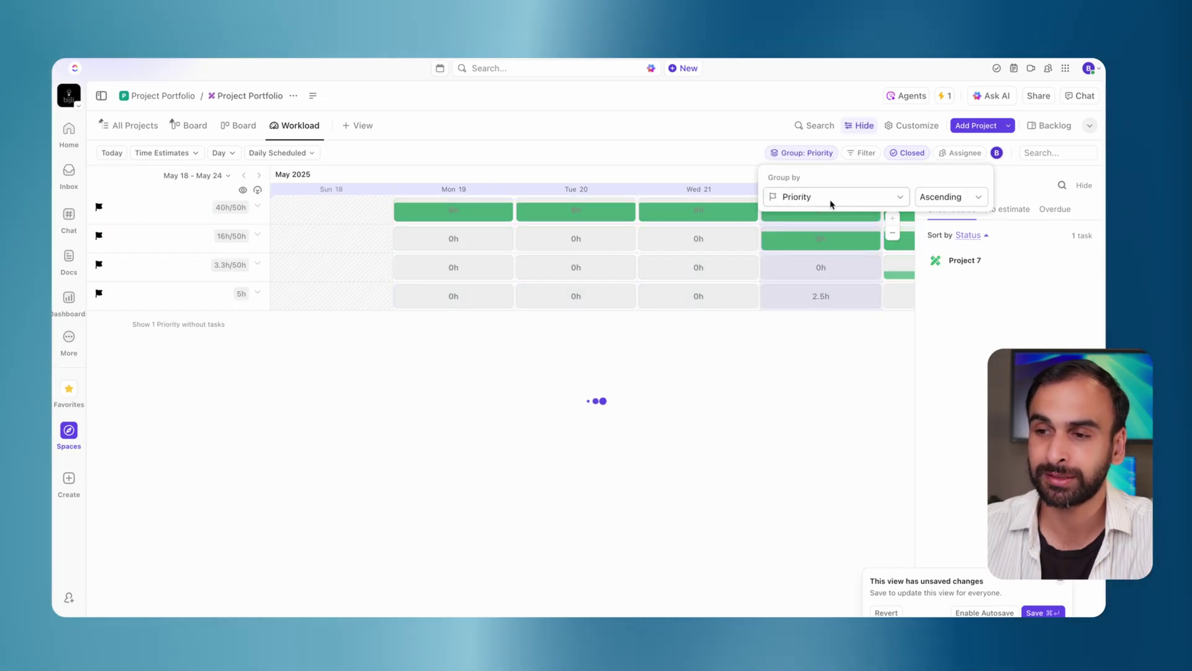
{"action": "left_click", "coordinate": [830, 200]}
{"action": "left_click", "coordinate": [842, 278]}
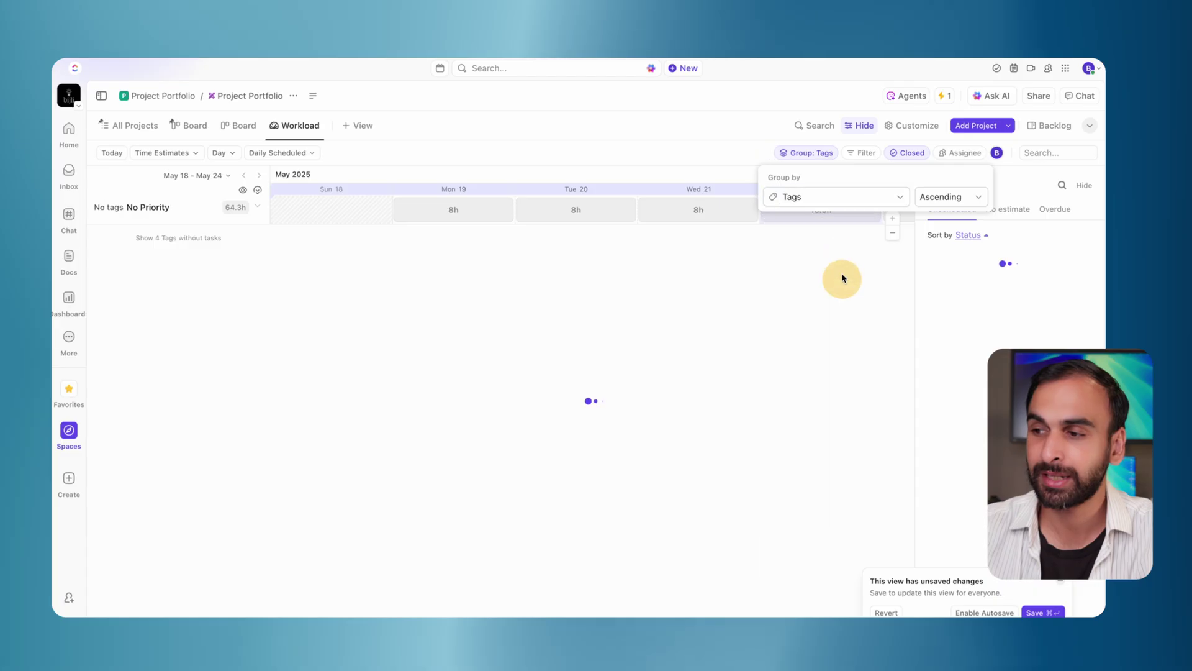
{"action": "left_click", "coordinate": [841, 199]}
{"action": "left_click", "coordinate": [836, 313]}
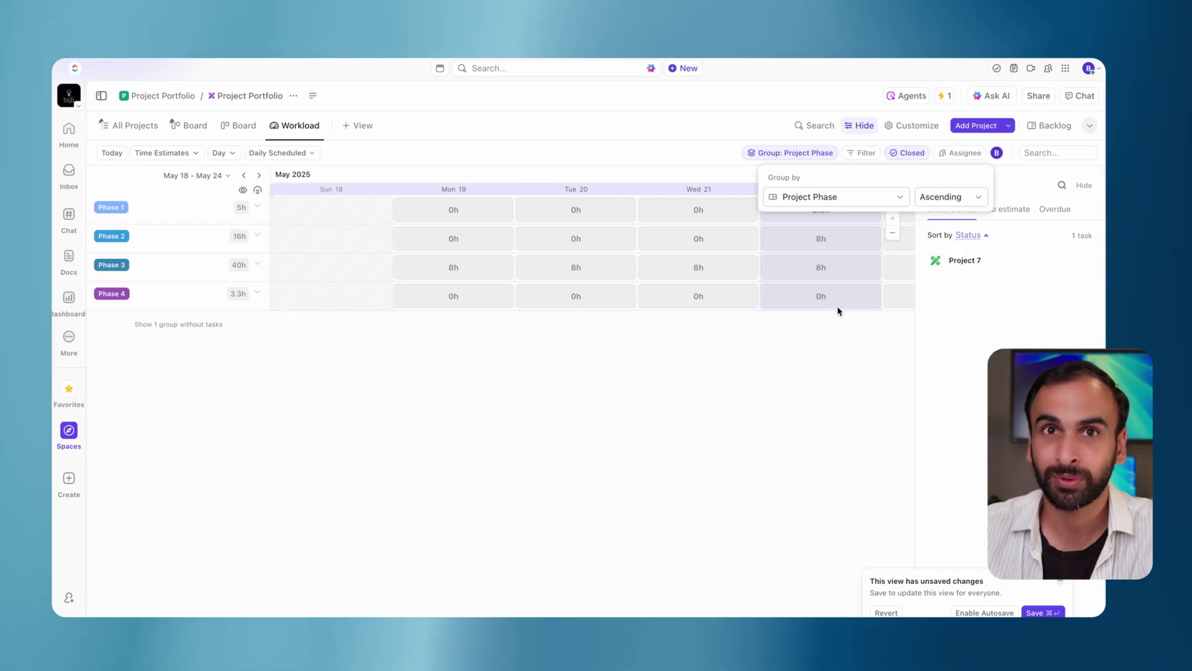
Group the workload by Assignee and expand the first assignee's row to show Project 5.
{"action": "left_click", "coordinate": [880, 197]}
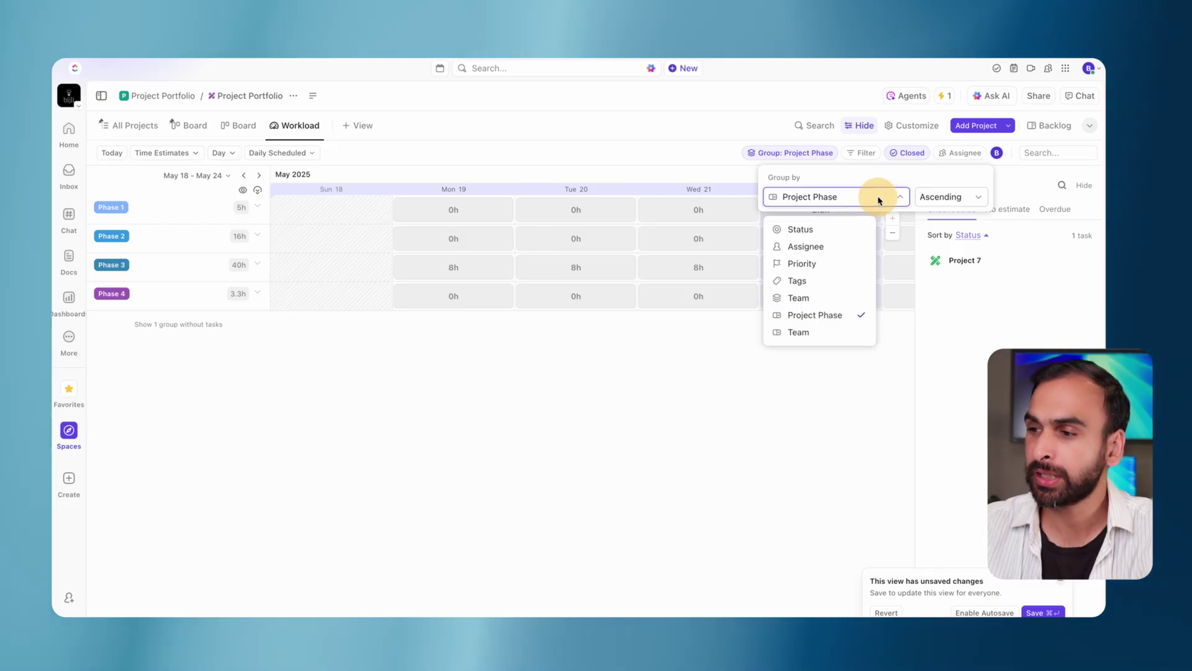
{"action": "left_click", "coordinate": [827, 246]}
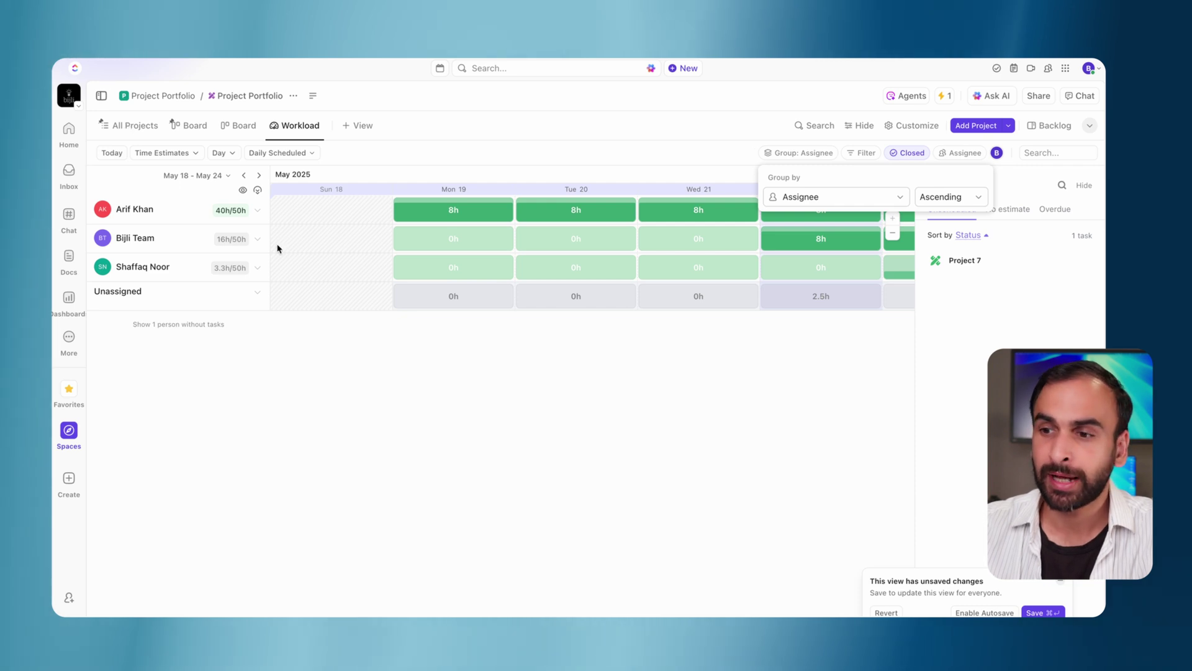
{"action": "left_click", "coordinate": [258, 213]}
{"action": "left_click", "coordinate": [257, 213]}
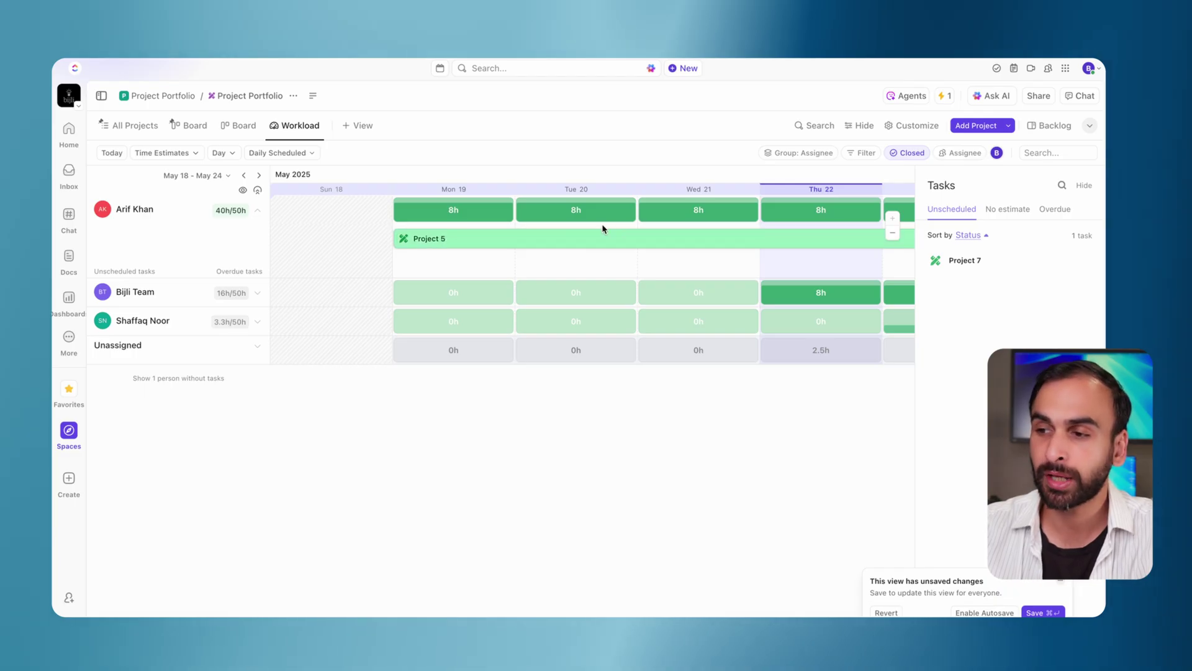
Review the All Projects list, then go back to the Workload view.
{"action": "left_click", "coordinate": [133, 128]}
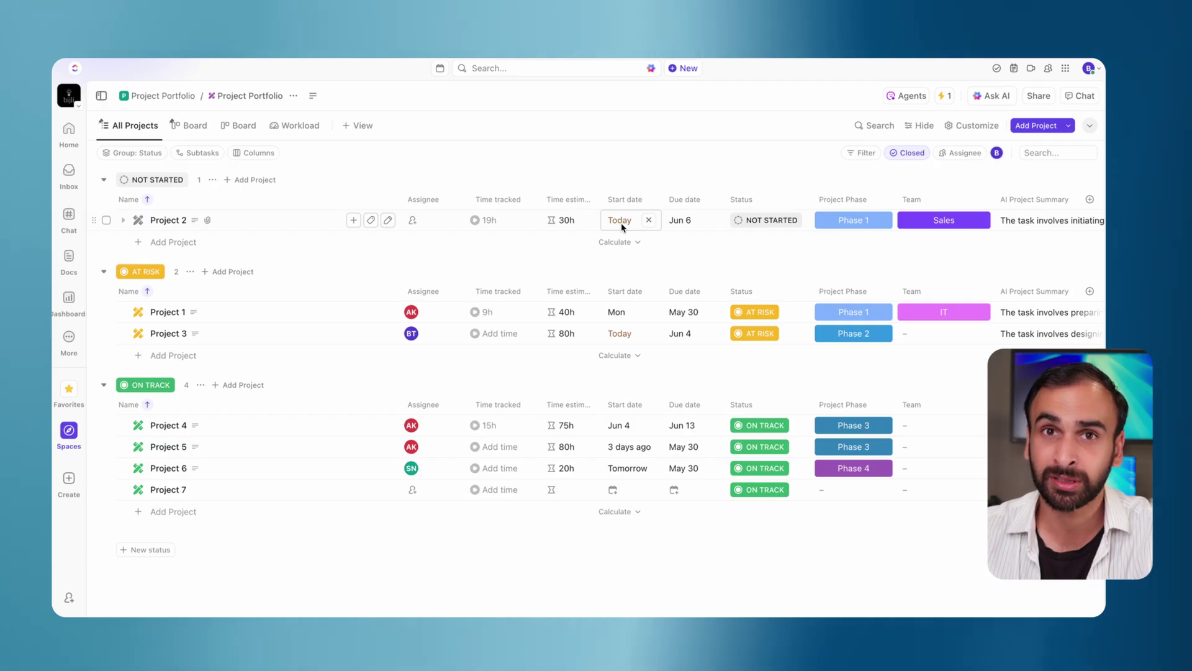
{"action": "left_click", "coordinate": [293, 125]}
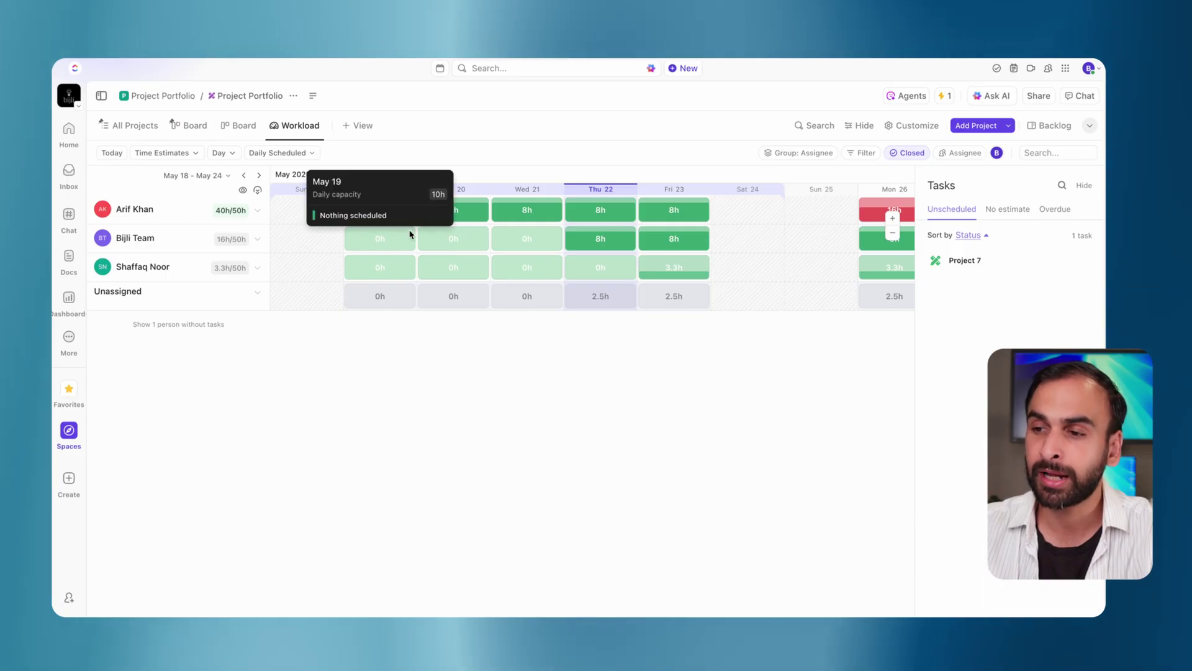
Expand the 3.3h assignee's row to reveal Project 6 from May 23.
{"action": "mouse_move", "coordinate": [378, 211]}
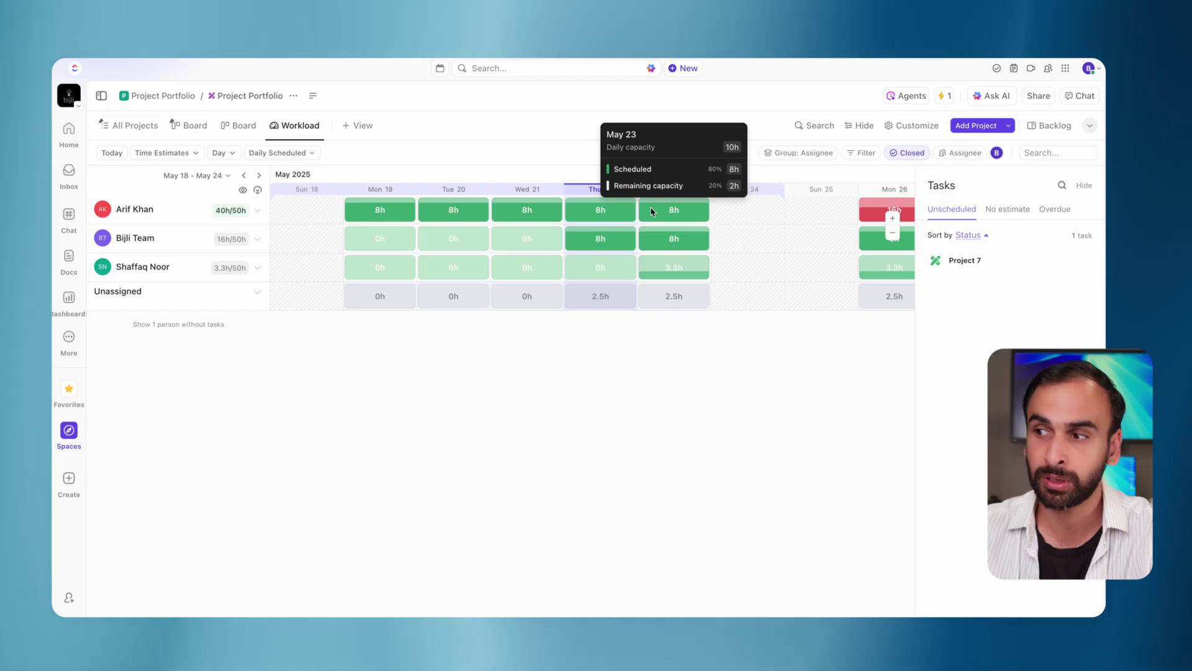
{"action": "scroll", "coordinate": [652, 211], "scroll_direction": "right", "scroll_amount": 3}
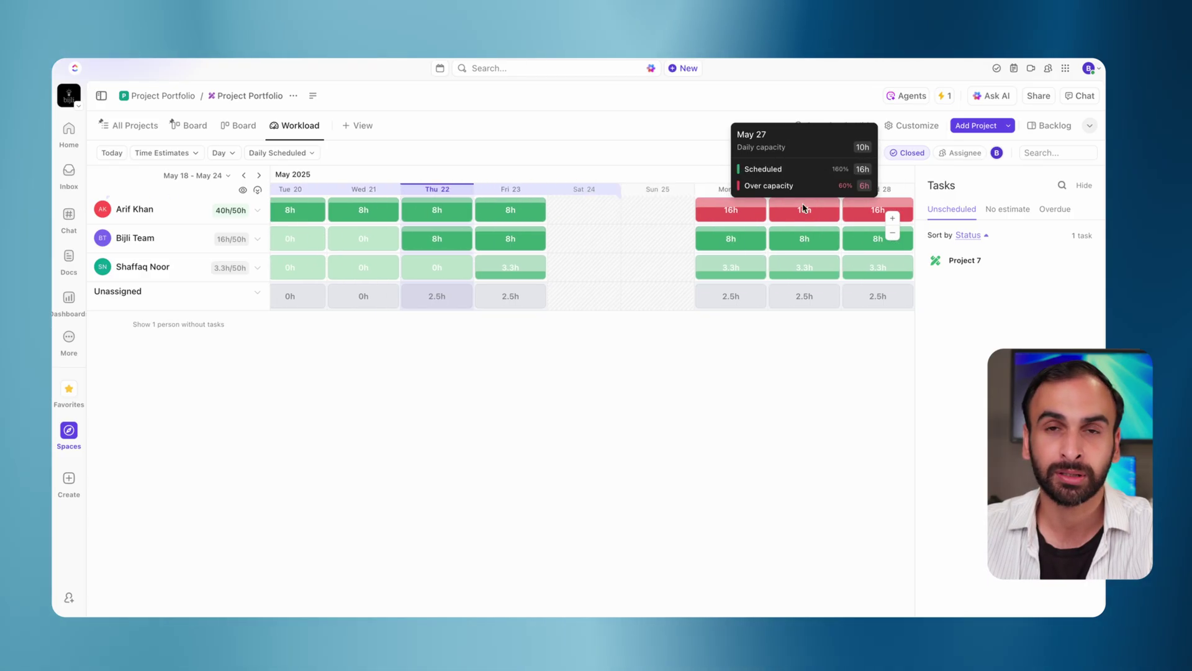
{"action": "left_click", "coordinate": [257, 267]}
{"action": "scroll", "coordinate": [316, 272], "scroll_direction": "left", "scroll_amount": 2}
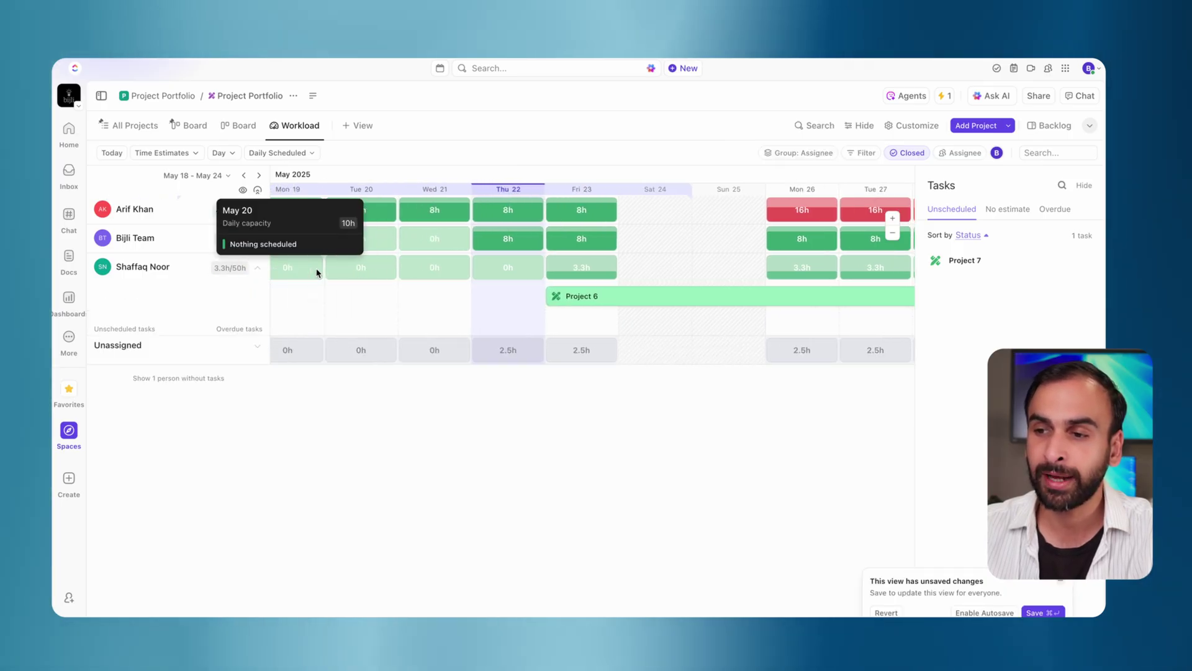
{"action": "scroll", "coordinate": [316, 271], "scroll_direction": "left", "scroll_amount": 2}
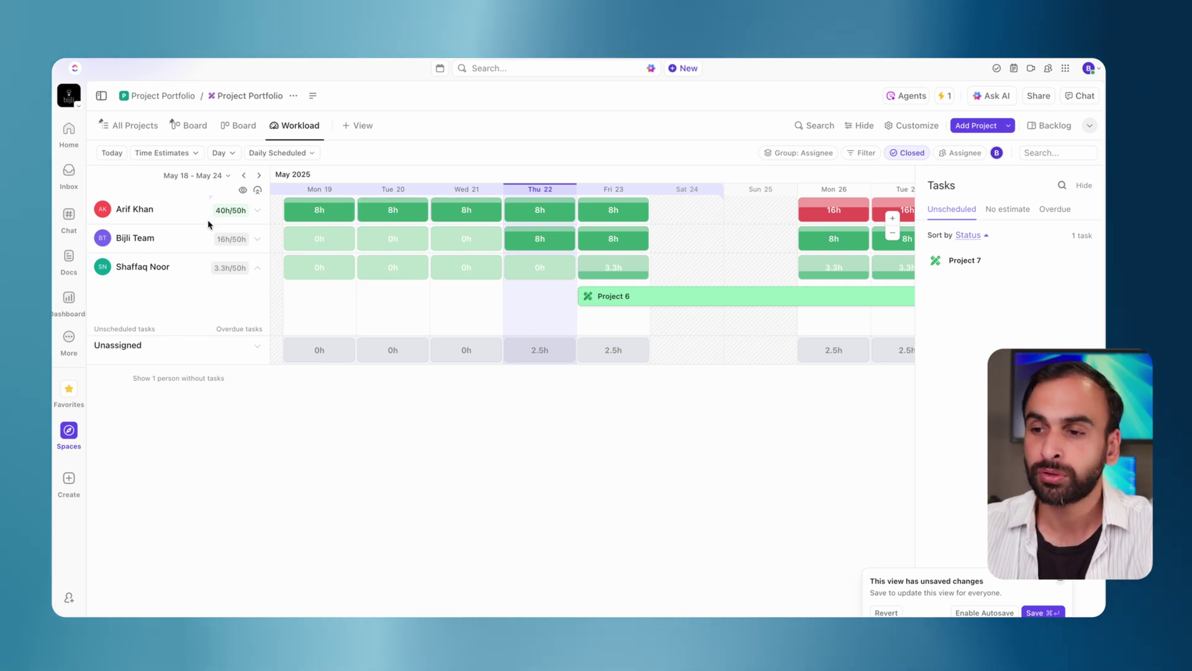
Give all 3 users a 50h weekly capacity and expand the Unassigned row showing Project 2.
{"action": "left_click", "coordinate": [238, 213]}
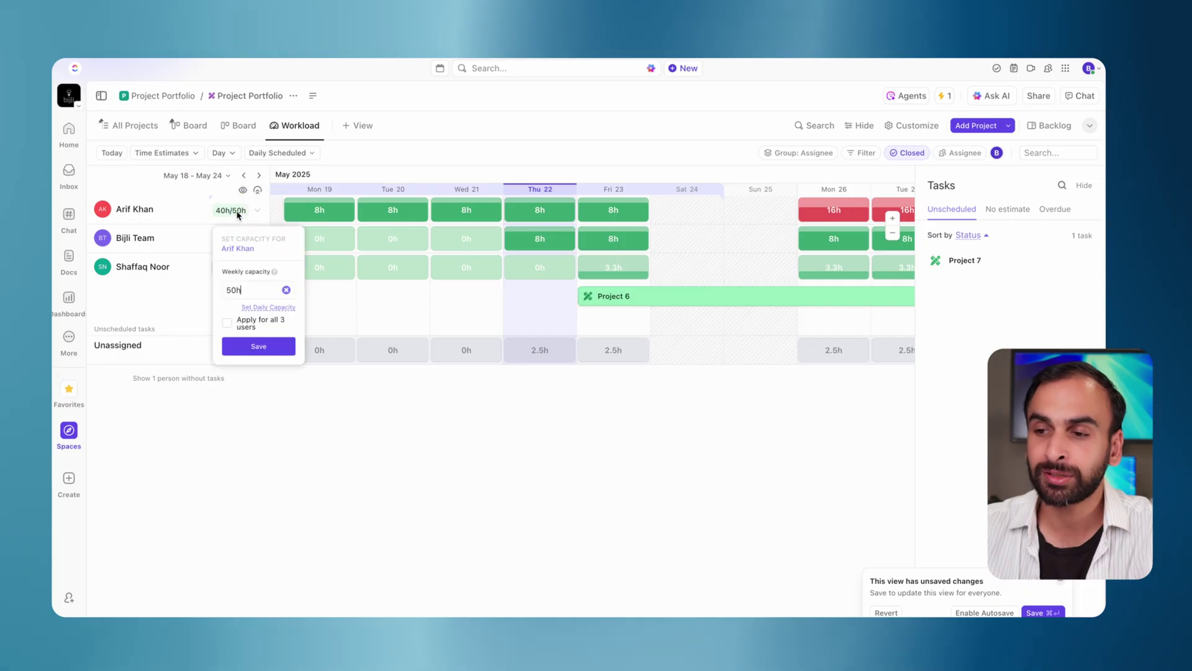
{"action": "left_click", "coordinate": [238, 291]}
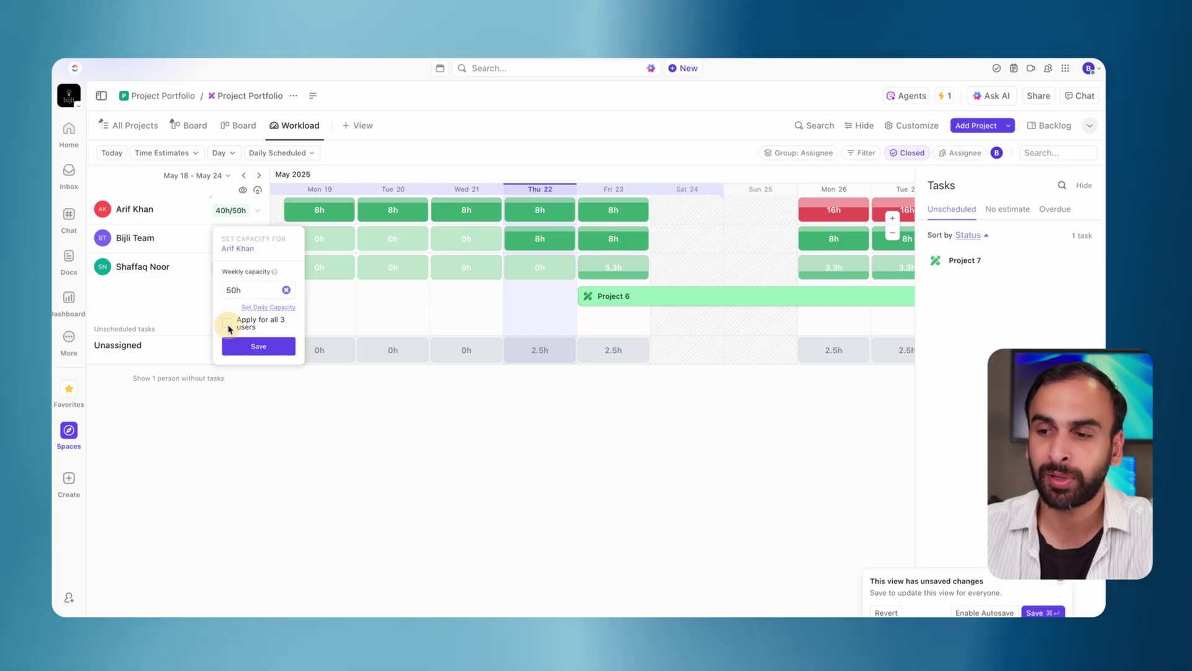
{"action": "left_click", "coordinate": [227, 323]}
{"action": "left_click", "coordinate": [245, 345]}
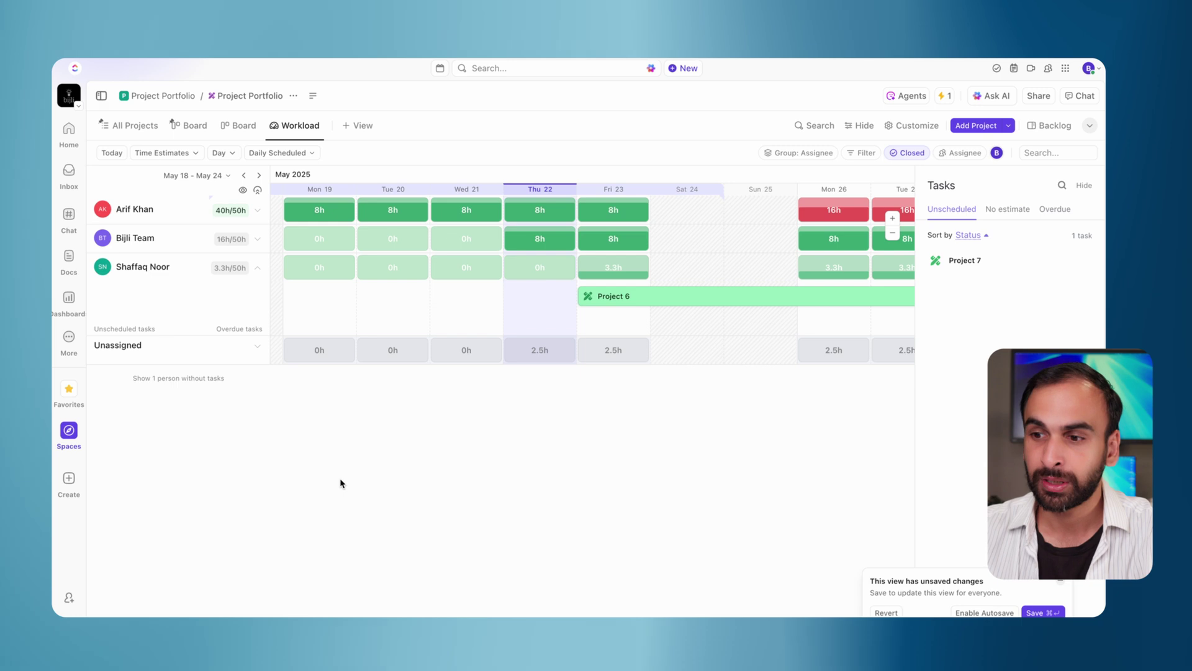
{"action": "left_click", "coordinate": [257, 345]}
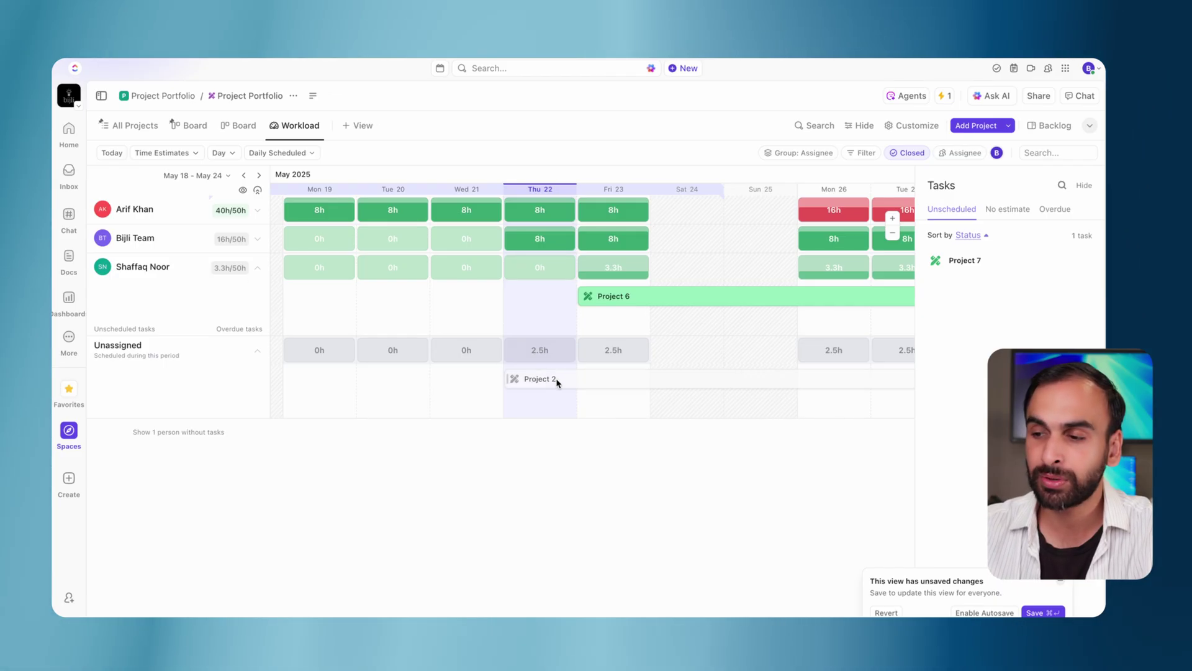
{"action": "left_click", "coordinate": [620, 381]}
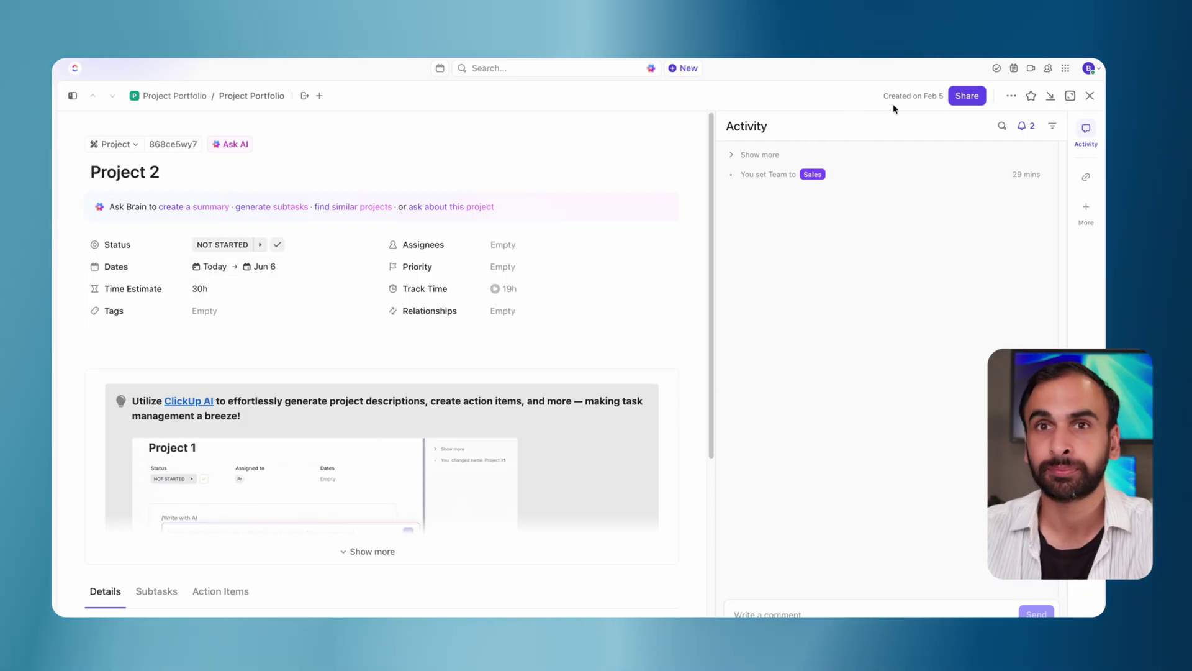
{"action": "left_click", "coordinate": [1089, 97]}
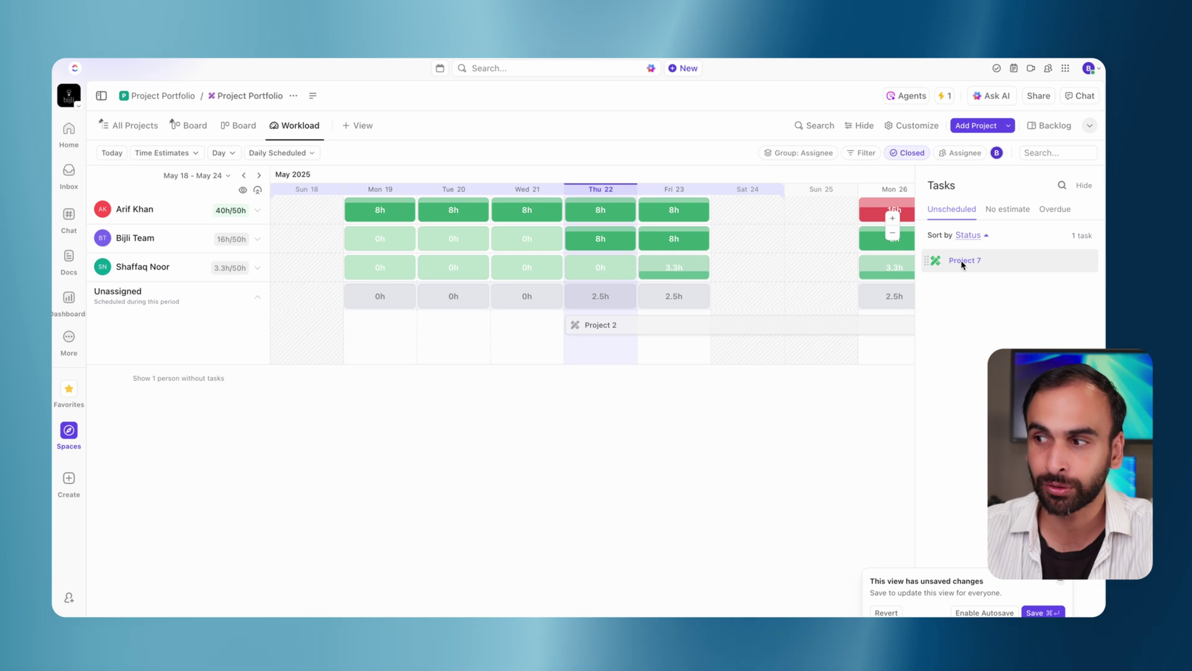
Schedule Project 7 on Thu 22 and expand all three assignee rows.
{"action": "left_click_drag", "start_coordinate": [962, 265], "coordinate": [615, 348]}
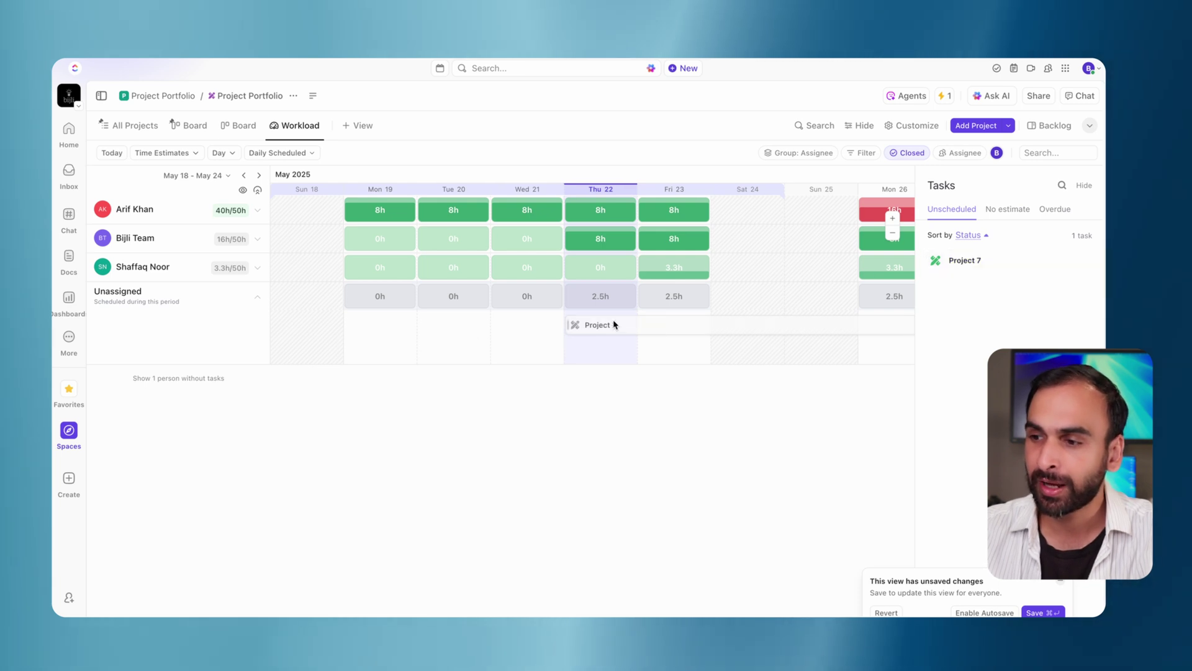
{"action": "left_click", "coordinate": [259, 271]}
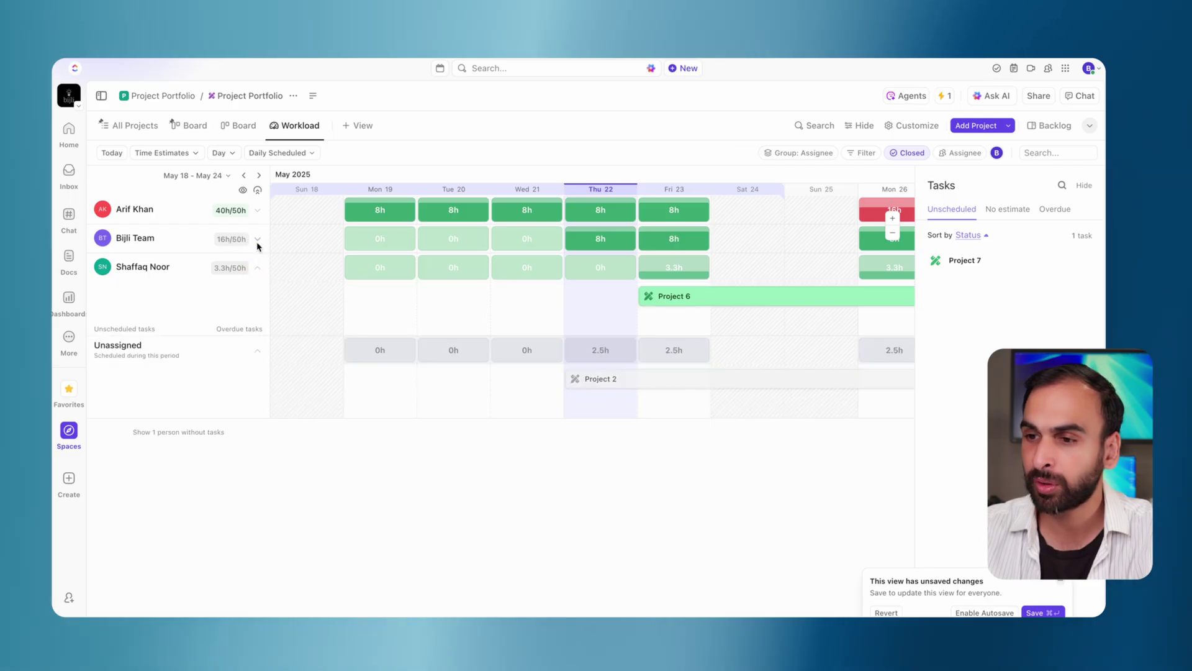
{"action": "left_click", "coordinate": [258, 239]}
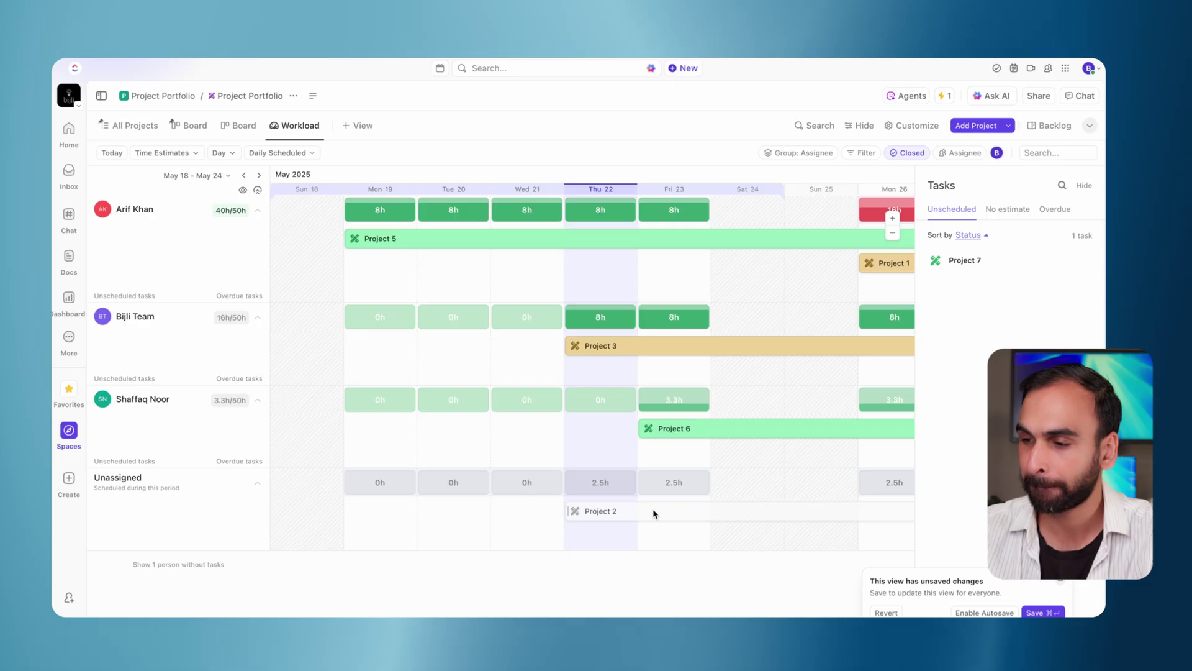
{"action": "scroll", "coordinate": [580, 429], "scroll_direction": "right", "scroll_amount": 4}
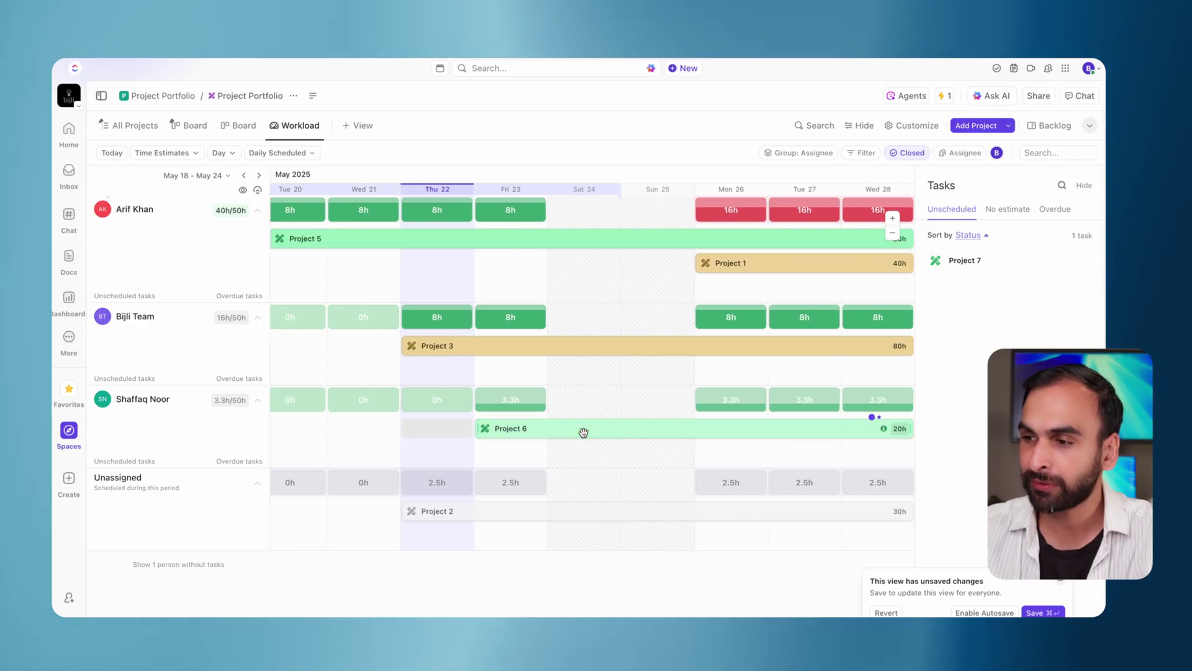
{"action": "scroll", "coordinate": [584, 433], "scroll_direction": "right", "scroll_amount": 4}
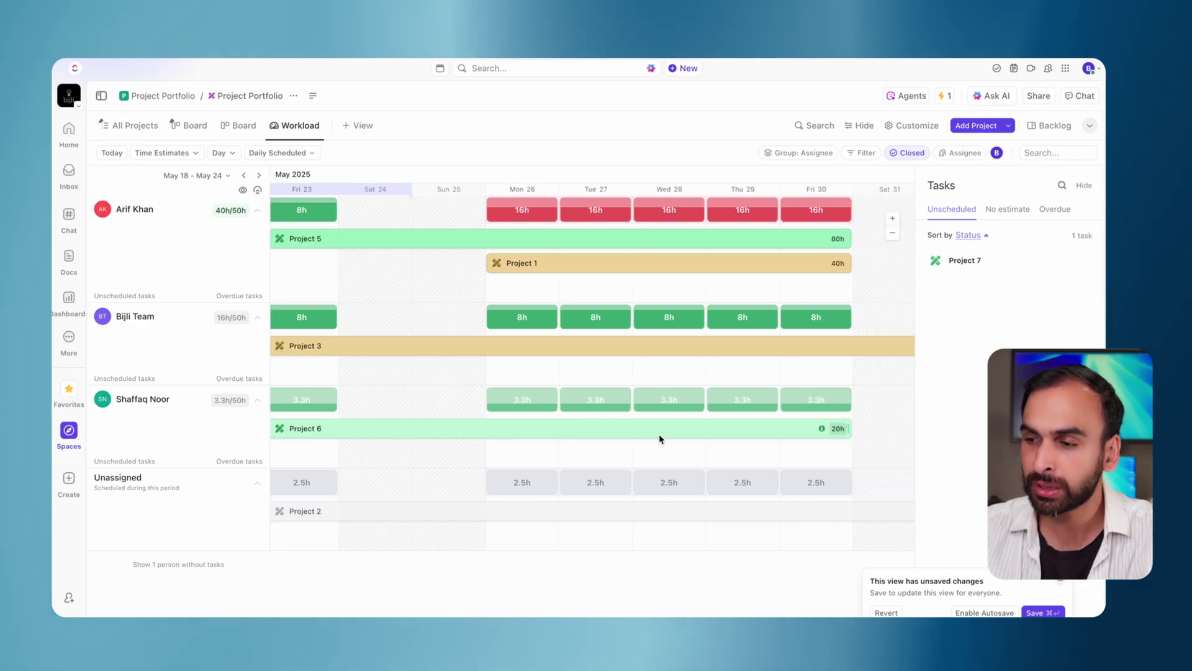
{"action": "scroll", "coordinate": [607, 433], "scroll_direction": "right", "scroll_amount": 10}
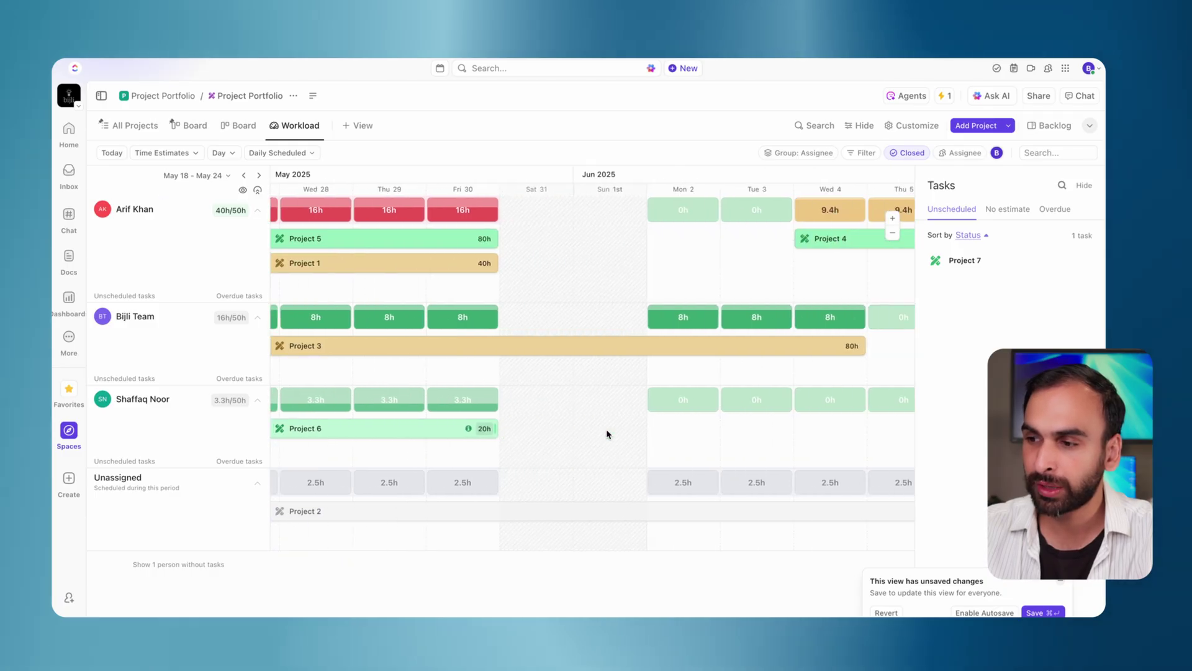
{"action": "scroll", "coordinate": [607, 431], "scroll_direction": "left", "scroll_amount": 10}
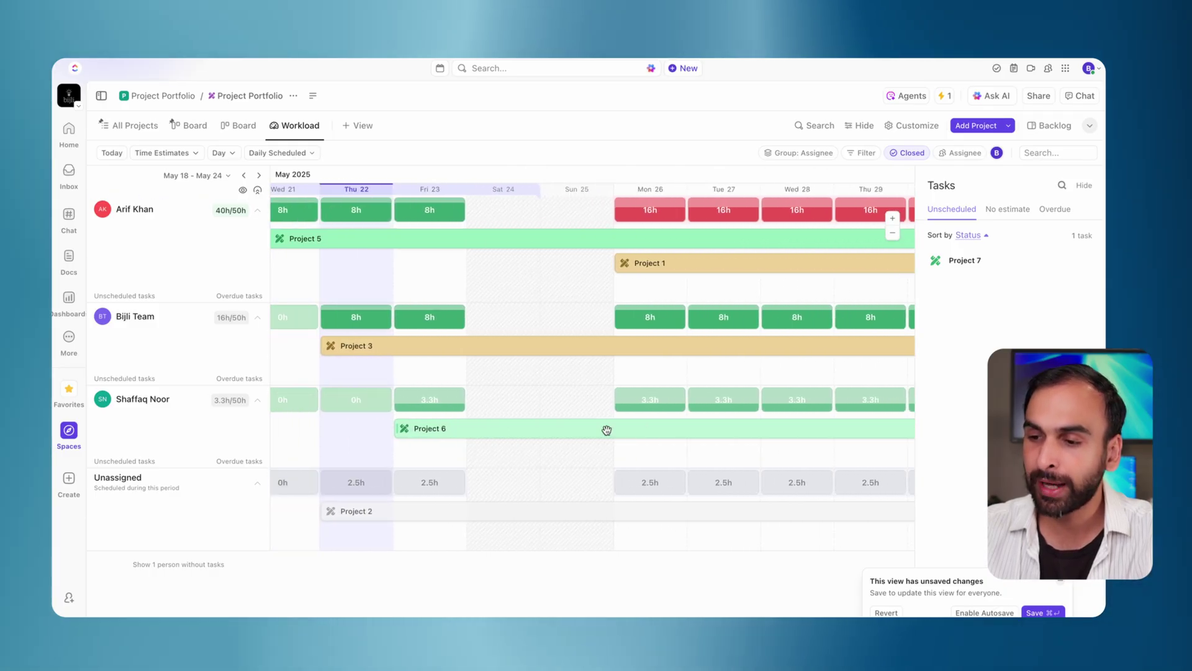
{"action": "left_click", "coordinate": [513, 508]}
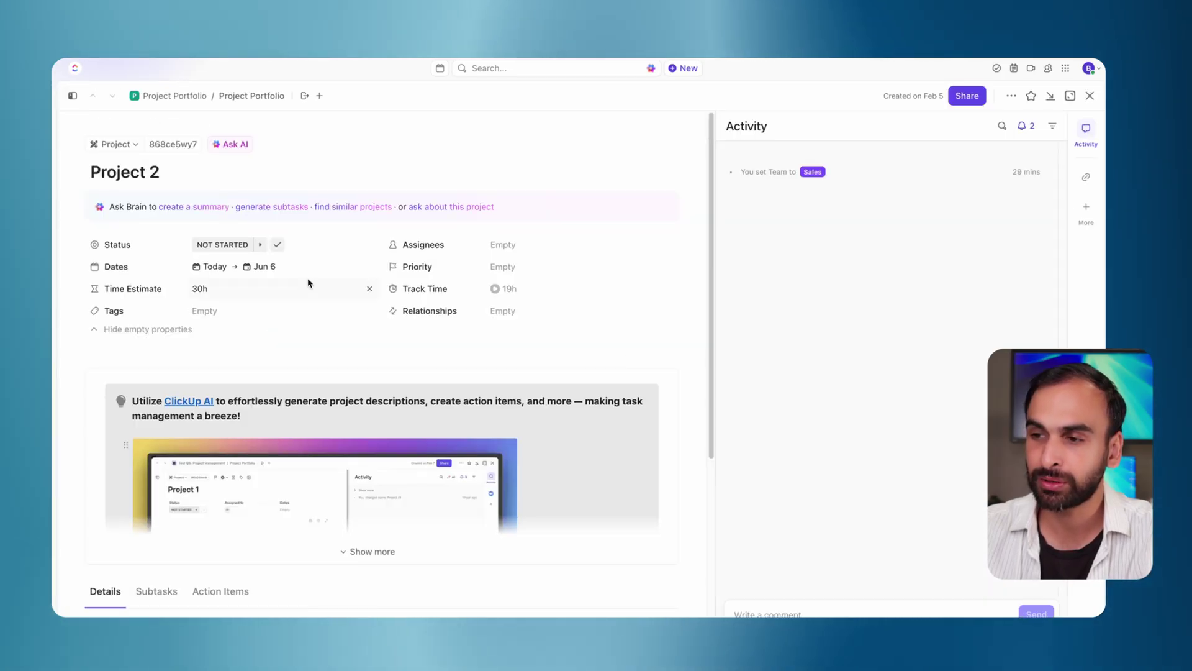
{"action": "left_click", "coordinate": [506, 244]}
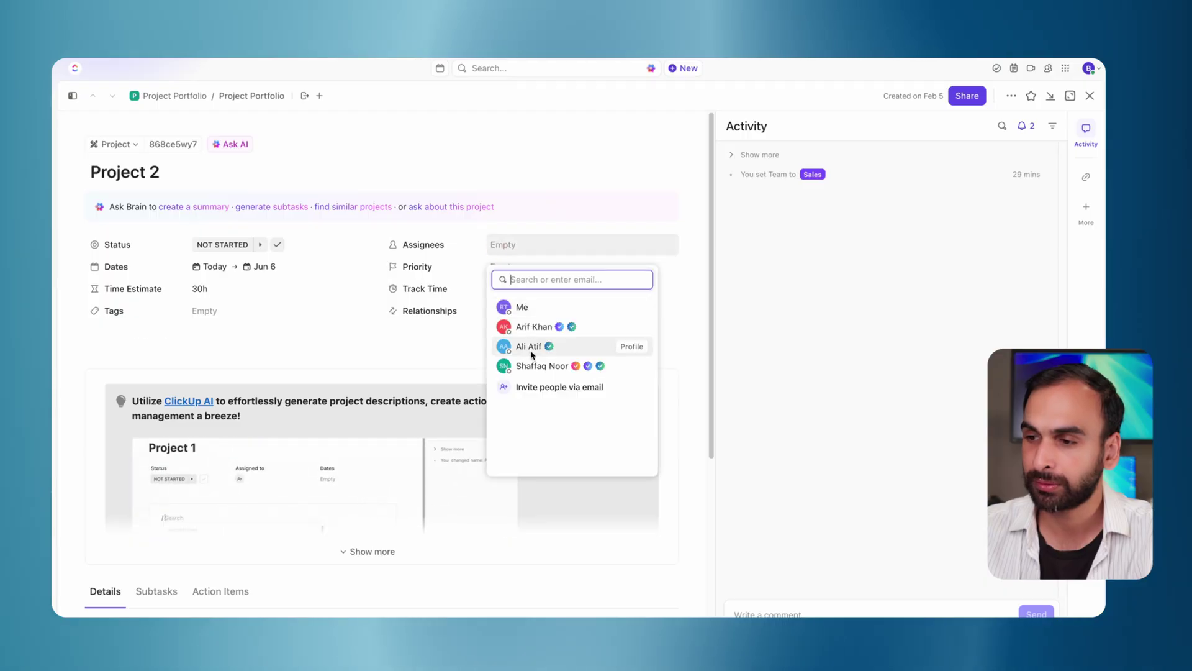
{"action": "left_click", "coordinate": [542, 365]}
{"action": "left_click", "coordinate": [1090, 97]}
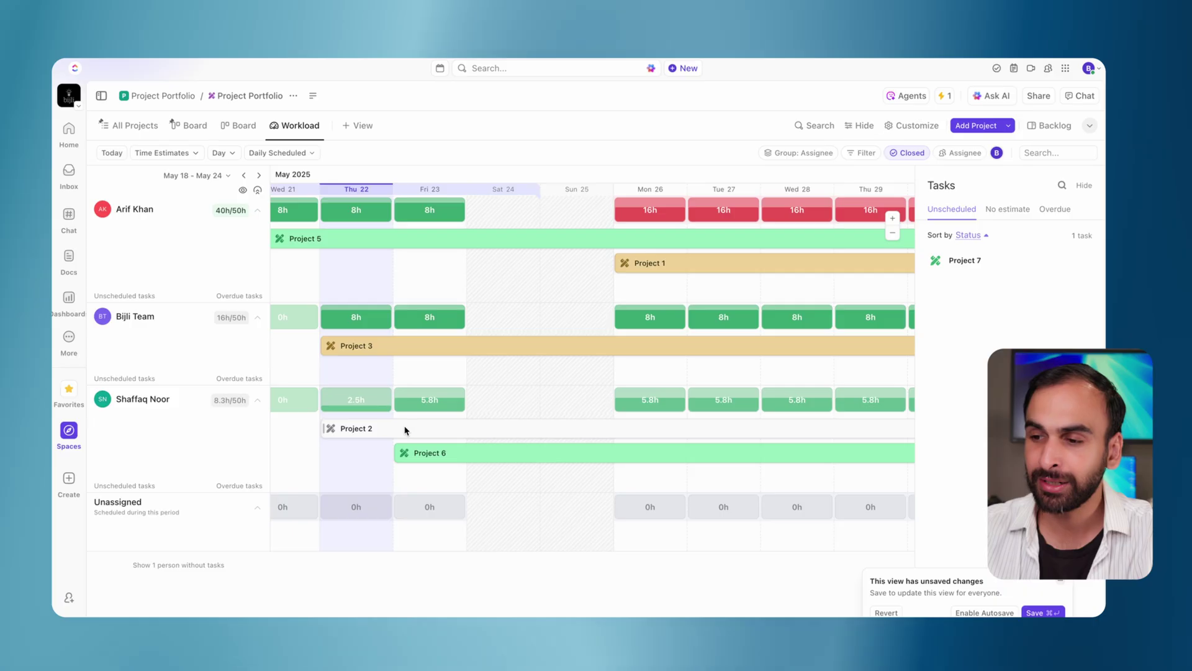
{"action": "mouse_move", "coordinate": [447, 408]}
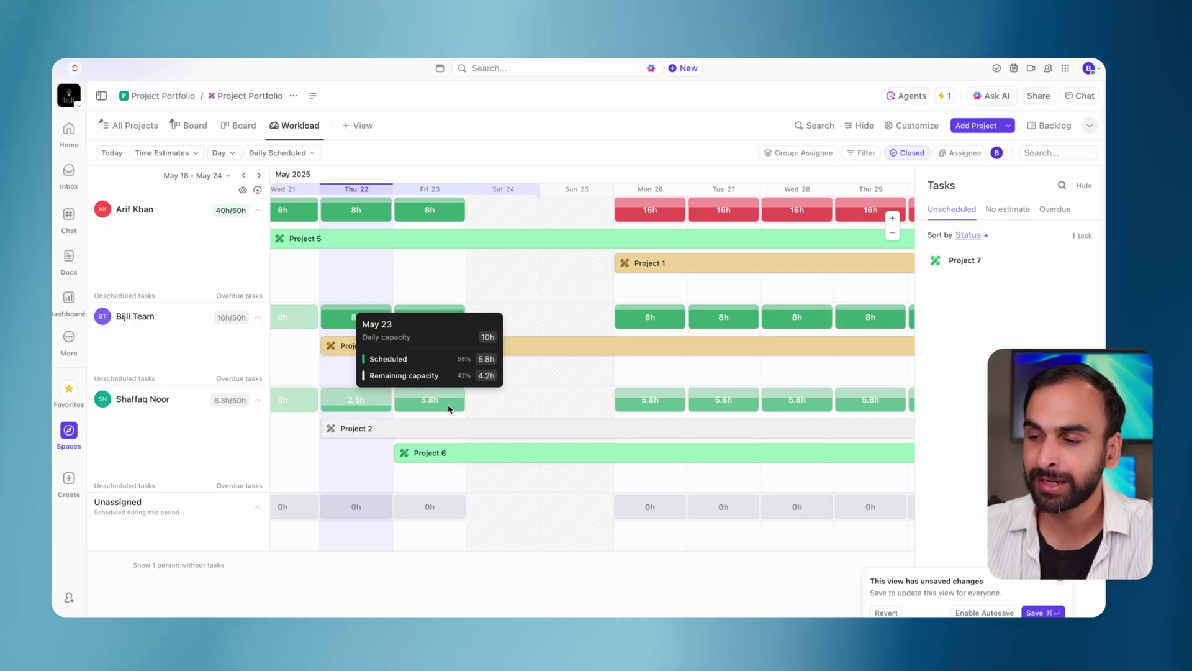
{"action": "mouse_move", "coordinate": [662, 405]}
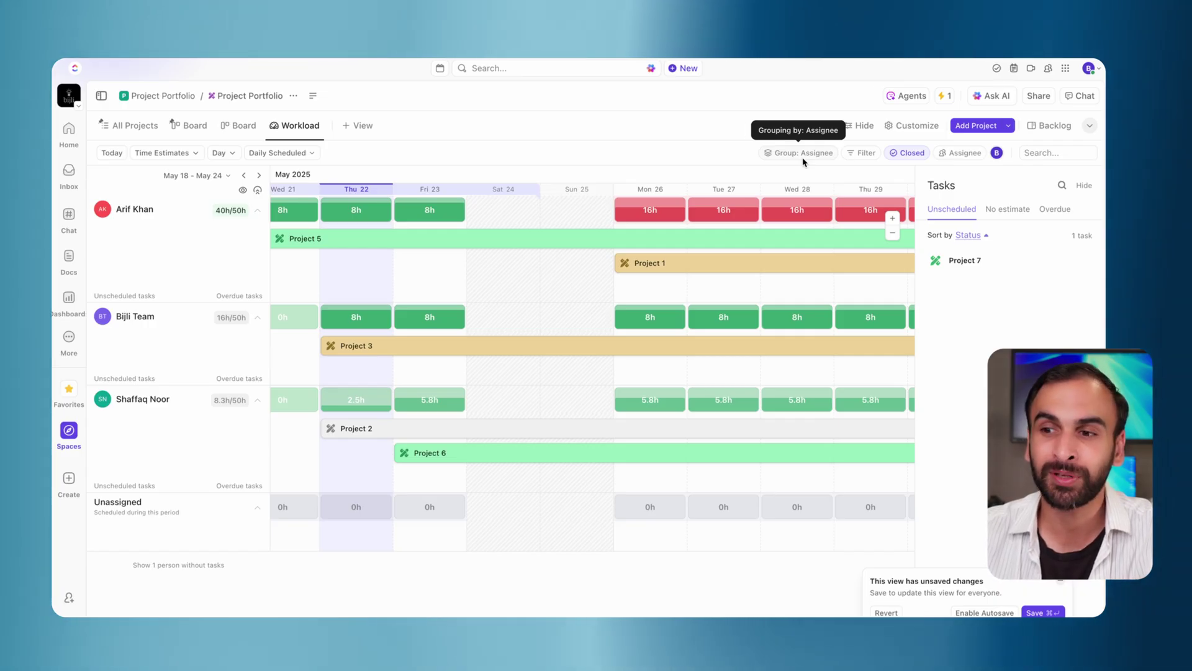
Set Teams for Projects 3–6 to Sales, Marketing, Sales and IT in All Projects.
{"action": "left_click", "coordinate": [128, 125]}
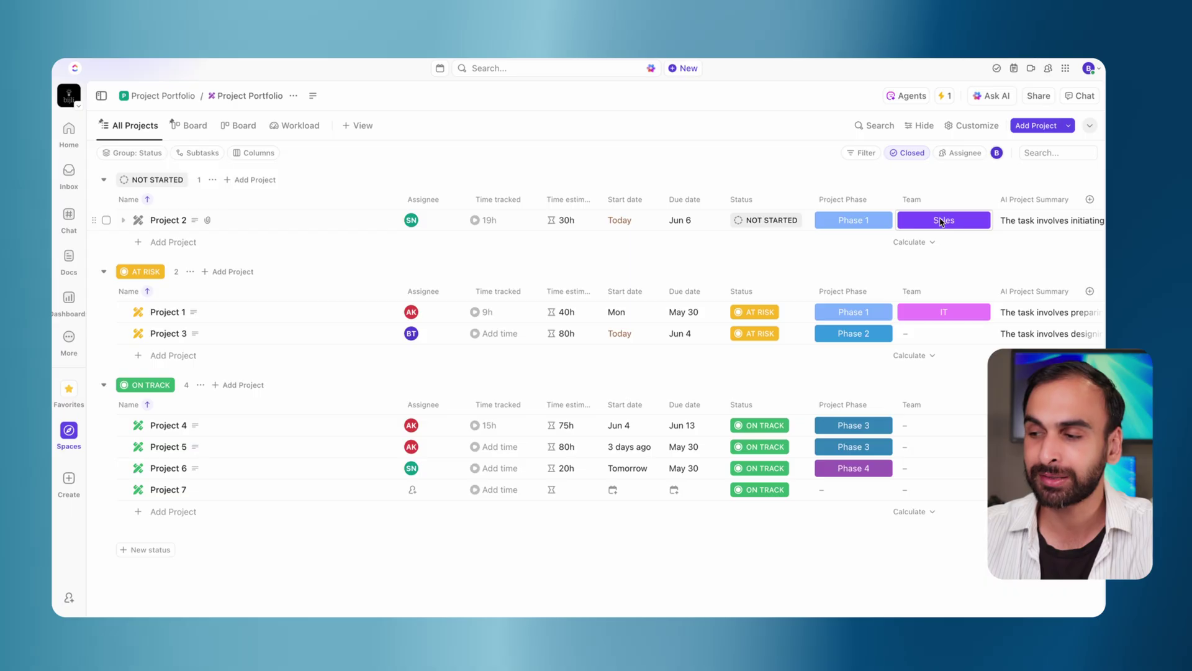
{"action": "left_click", "coordinate": [944, 333]}
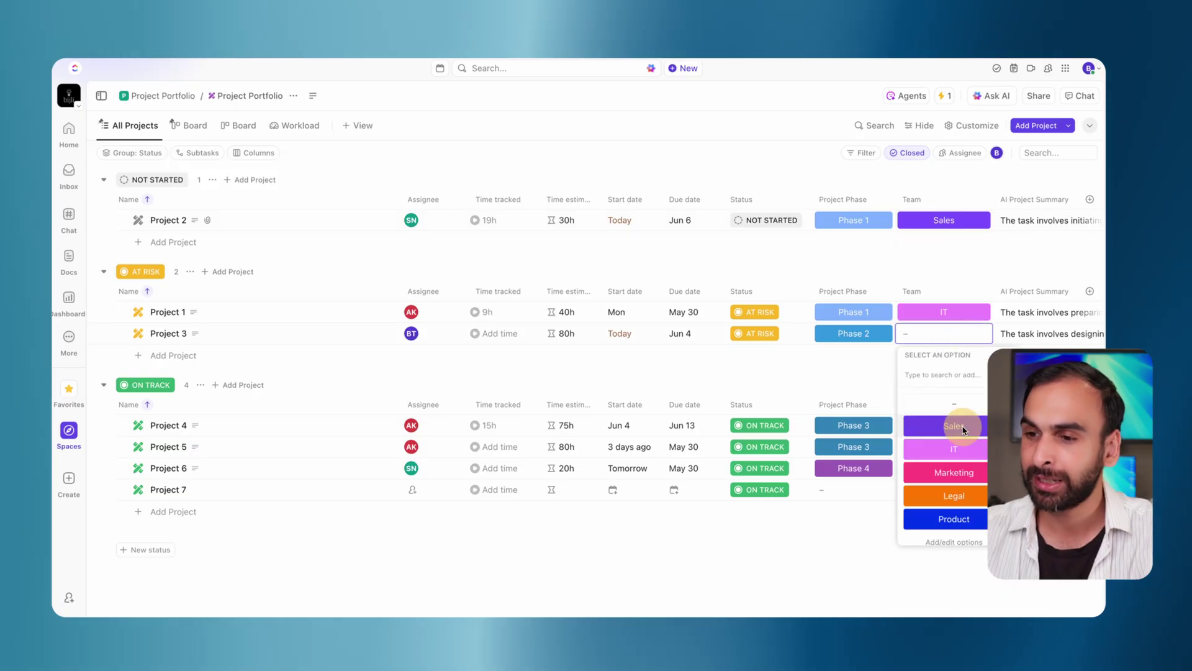
{"action": "left_click", "coordinate": [954, 426]}
{"action": "left_click", "coordinate": [935, 424]}
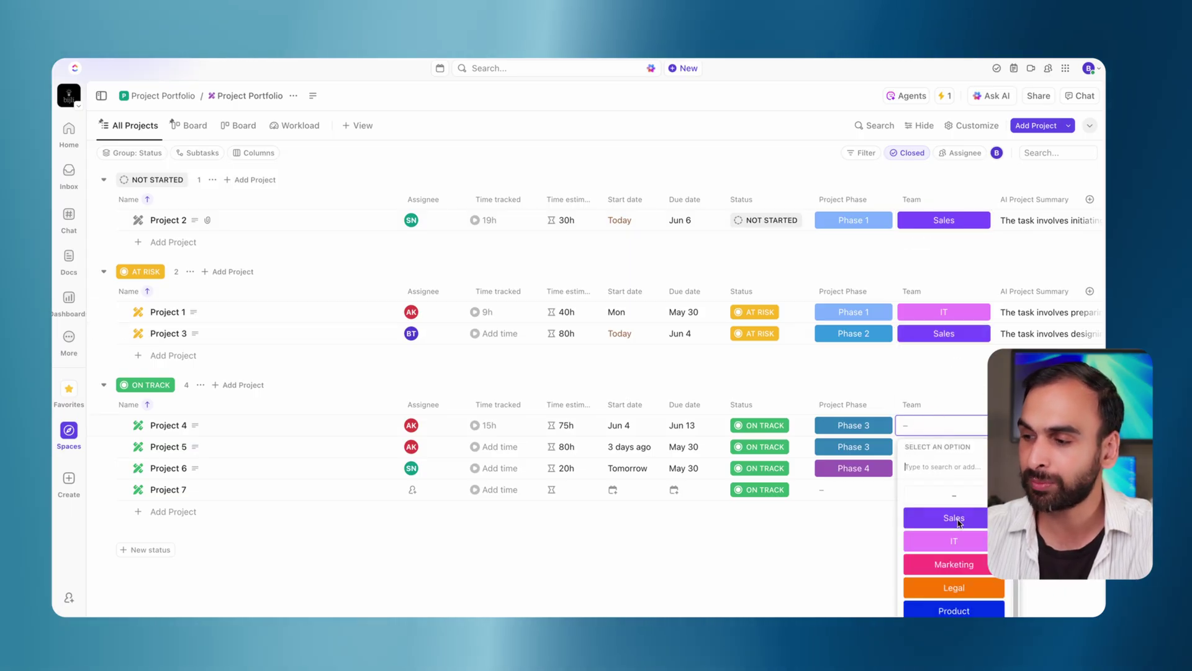
{"action": "left_click", "coordinate": [960, 565]}
{"action": "left_click", "coordinate": [941, 447]}
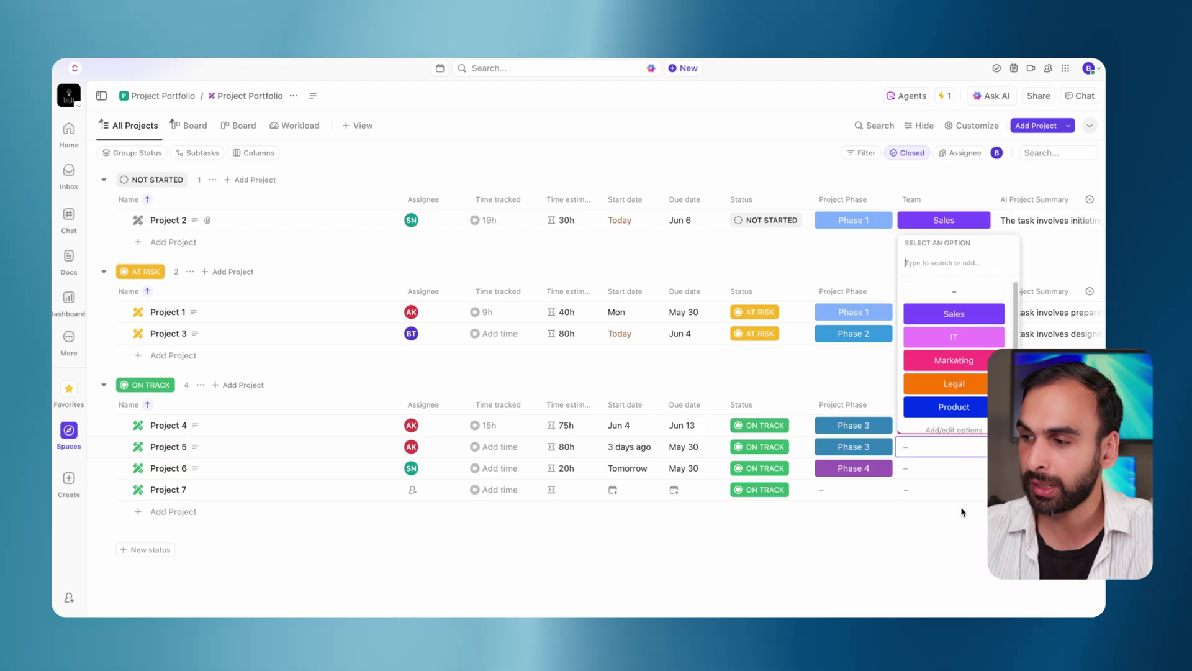
{"action": "left_click", "coordinate": [954, 315]}
{"action": "left_click", "coordinate": [944, 468]}
{"action": "left_click", "coordinate": [945, 367]}
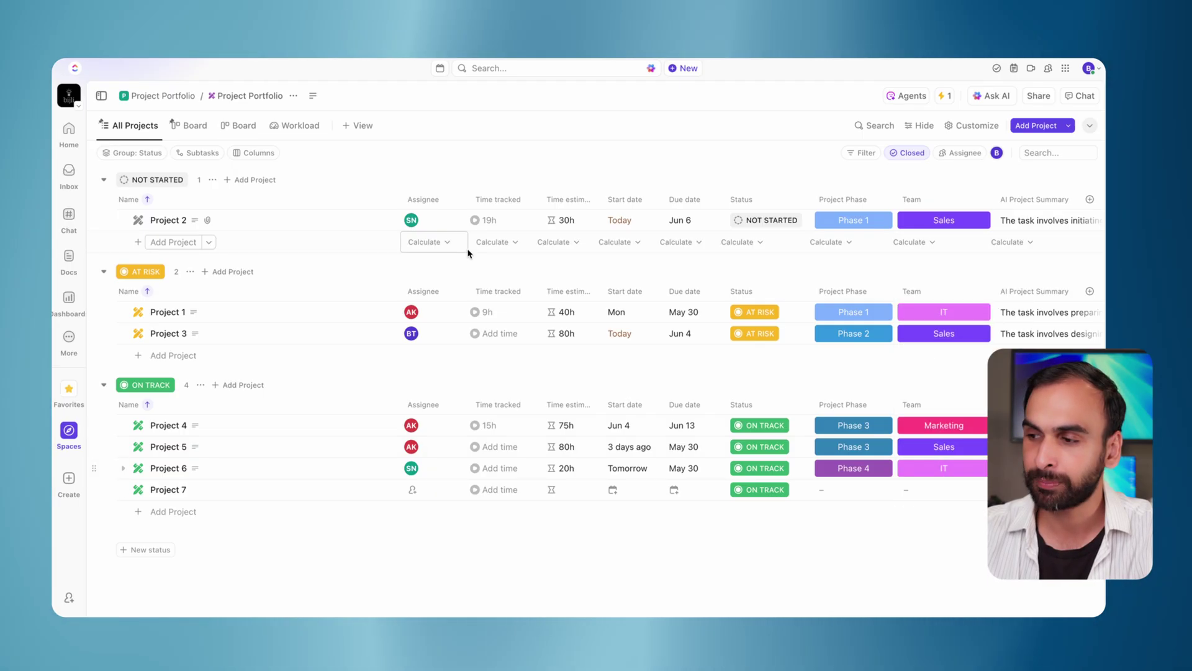
{"action": "left_click", "coordinate": [295, 131]}
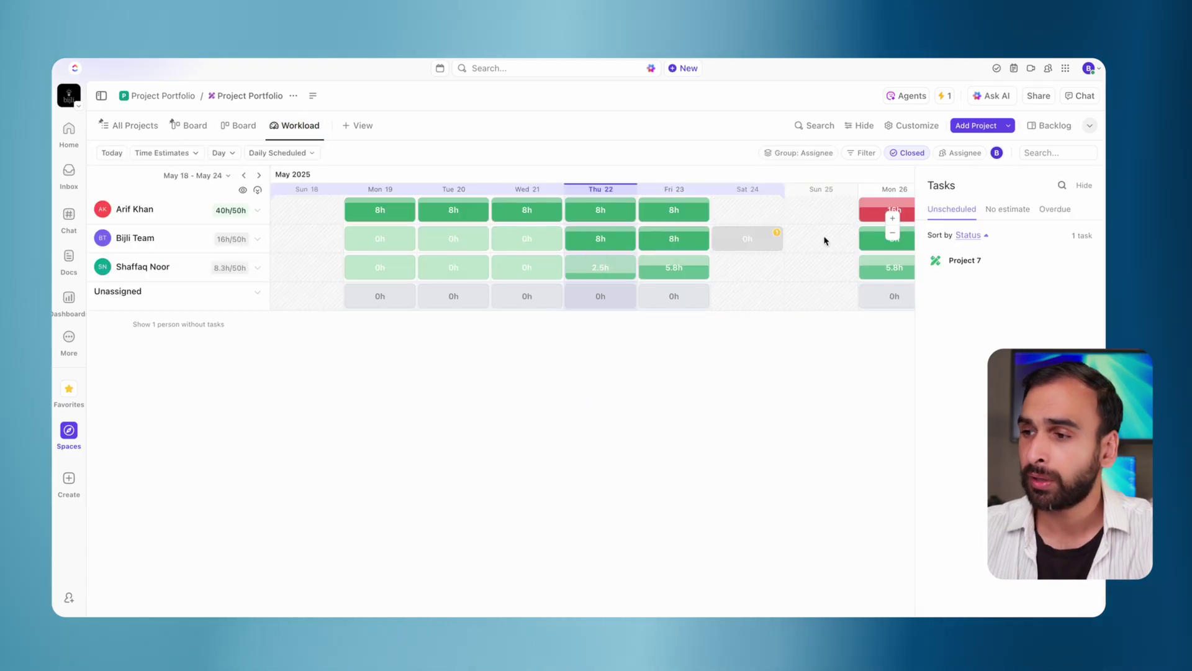
Change the workload timeline grouping from Assignee to Team.
{"action": "left_click", "coordinate": [796, 150]}
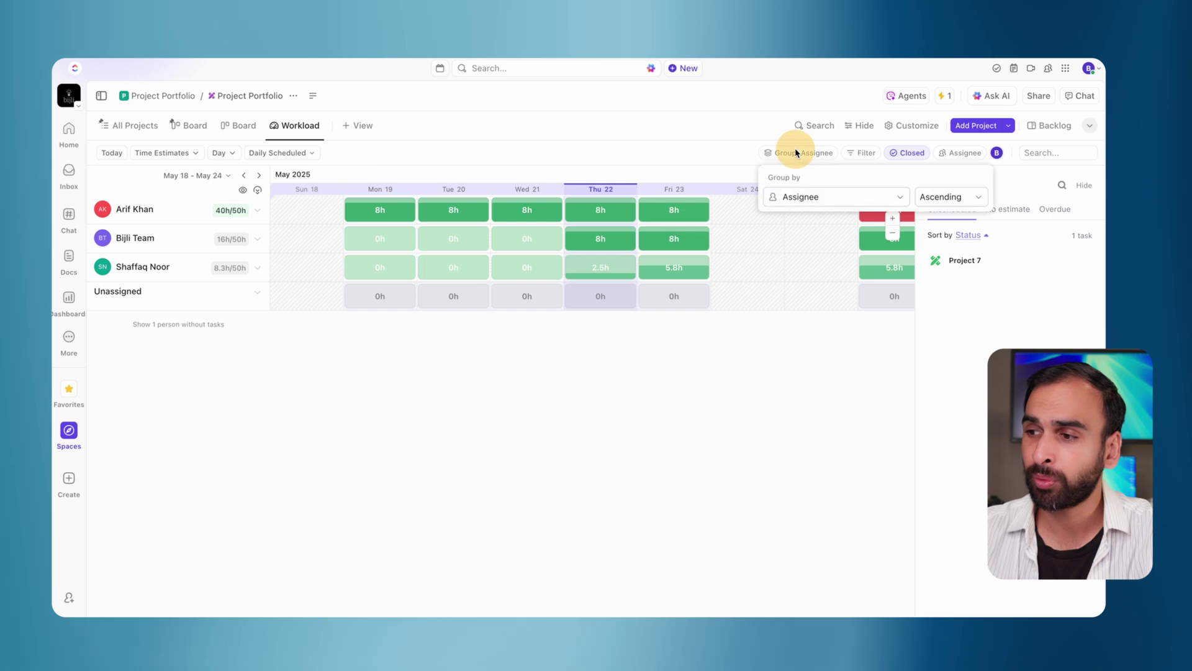
{"action": "left_click", "coordinate": [835, 197]}
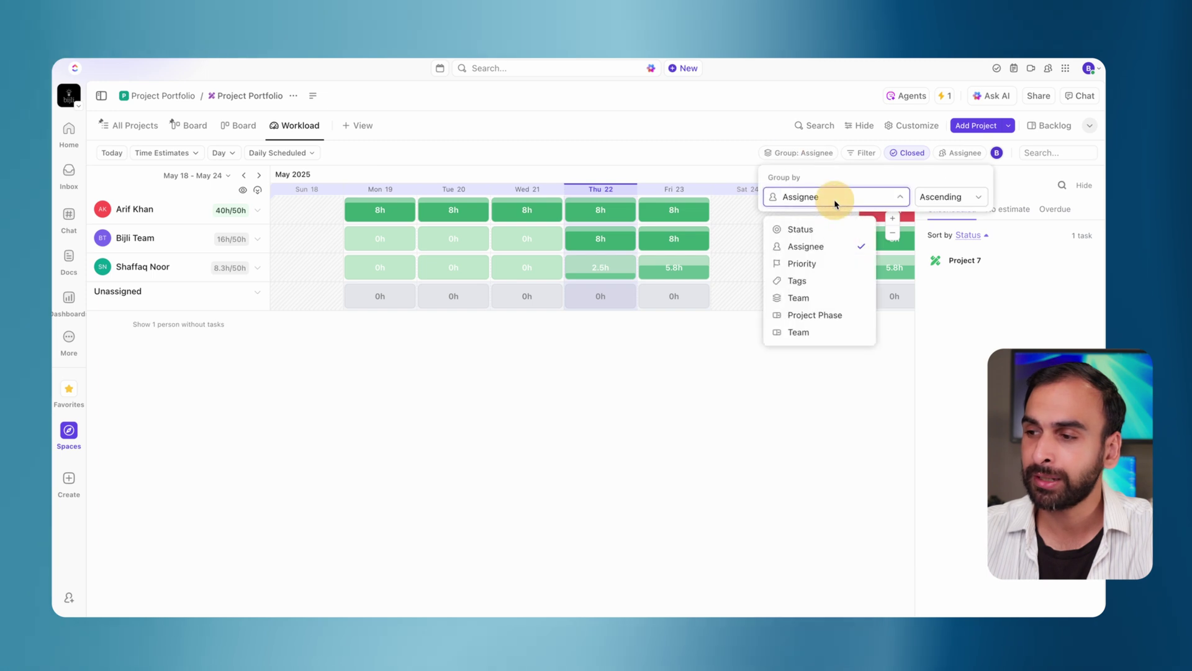
{"action": "left_click", "coordinate": [838, 334]}
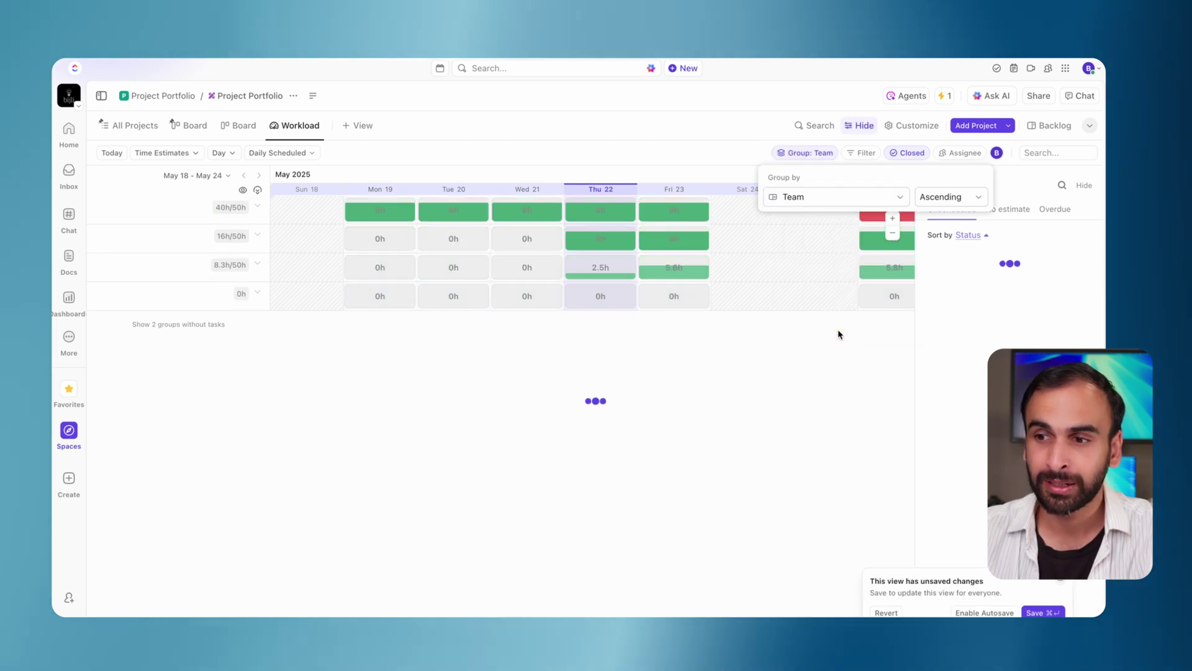
{"action": "left_click", "coordinate": [551, 356]}
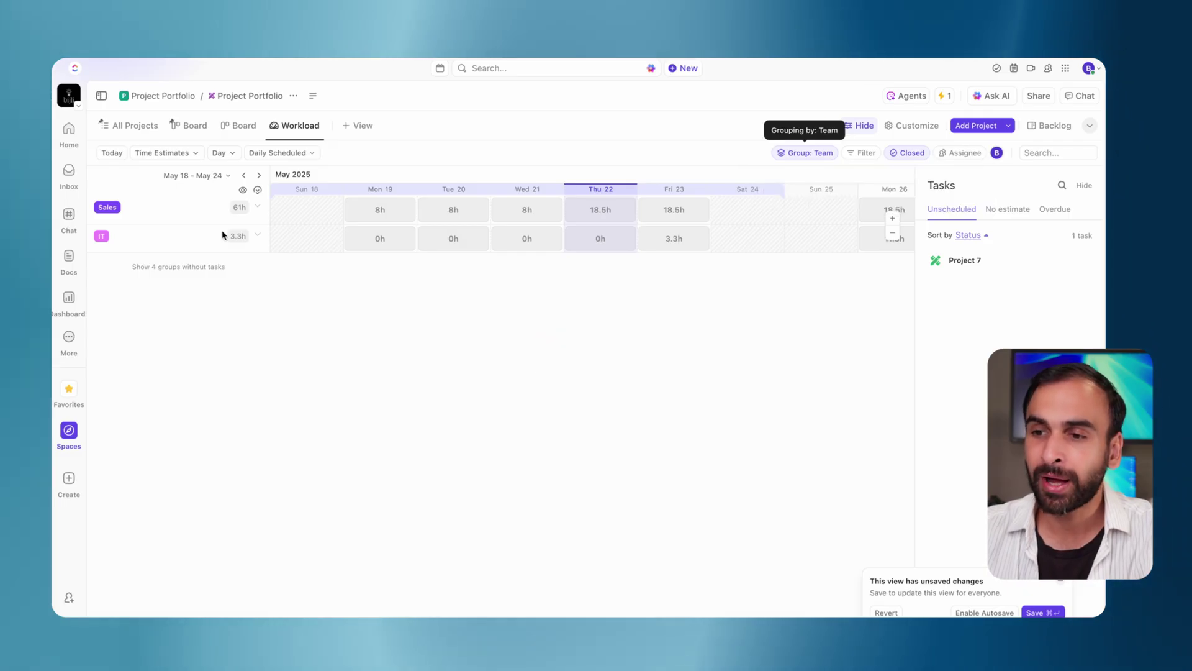
Expand Sales (61h: Projects 5, 2, 3) and IT (3.3h: Projects 6, 1).
{"action": "left_click", "coordinate": [257, 207]}
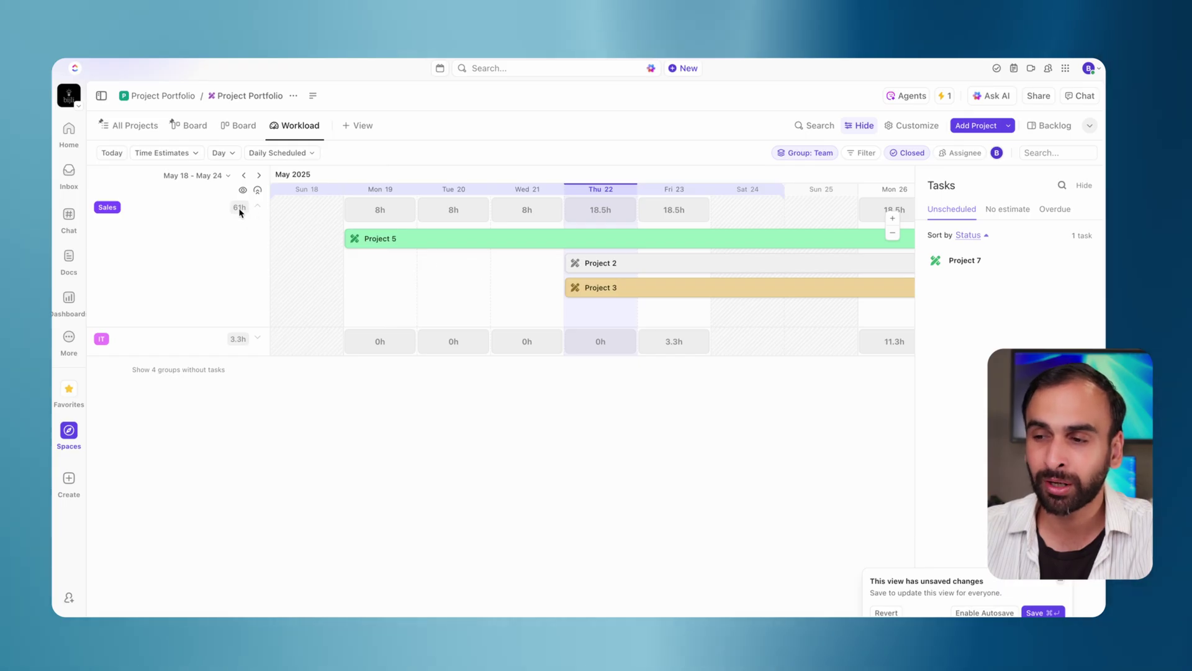
{"action": "mouse_move", "coordinate": [378, 219]}
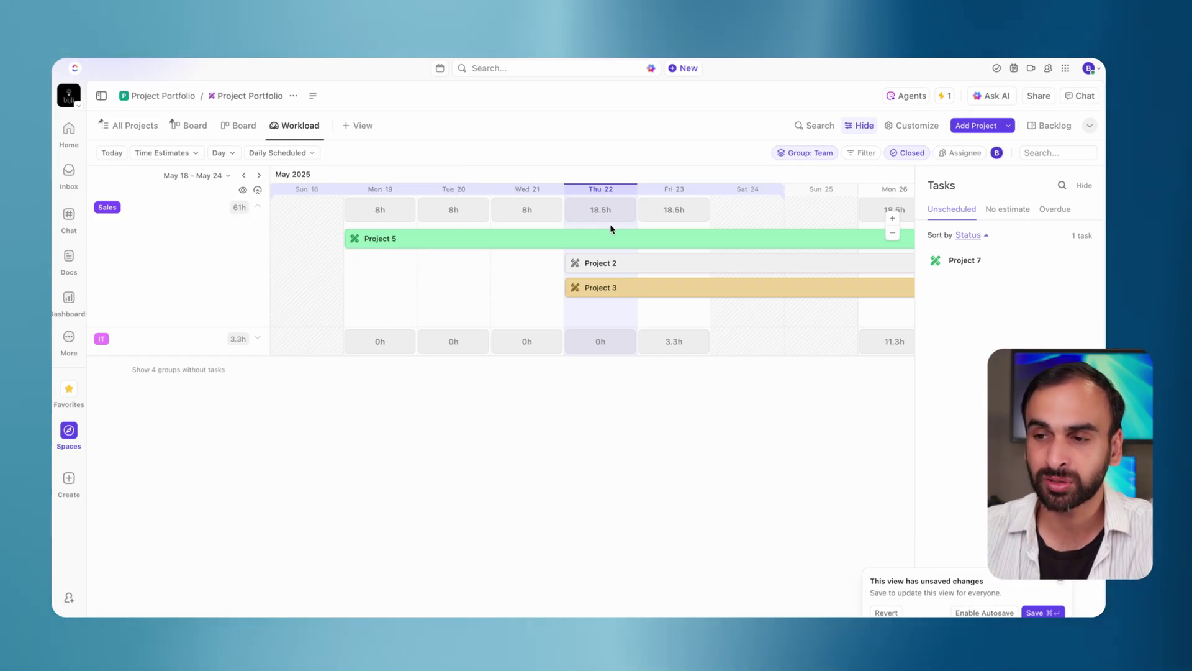
{"action": "left_click", "coordinate": [258, 339]}
{"action": "scroll", "coordinate": [571, 319], "scroll_direction": "right", "scroll_amount": 3}
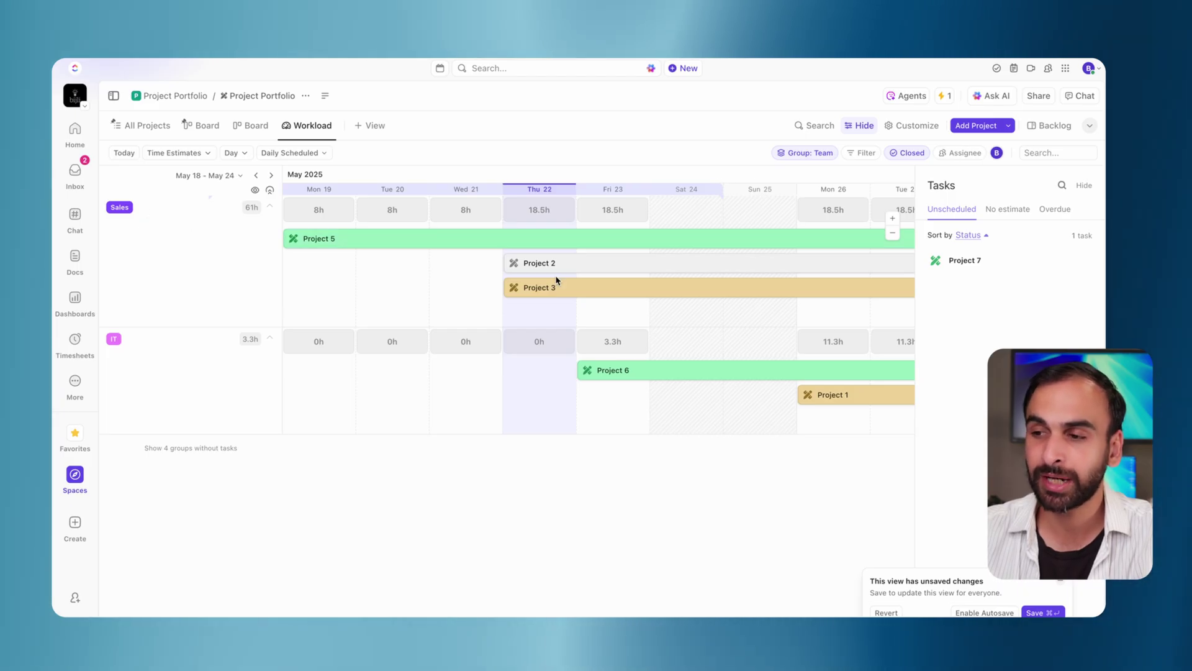
{"action": "mouse_move", "coordinate": [315, 219]}
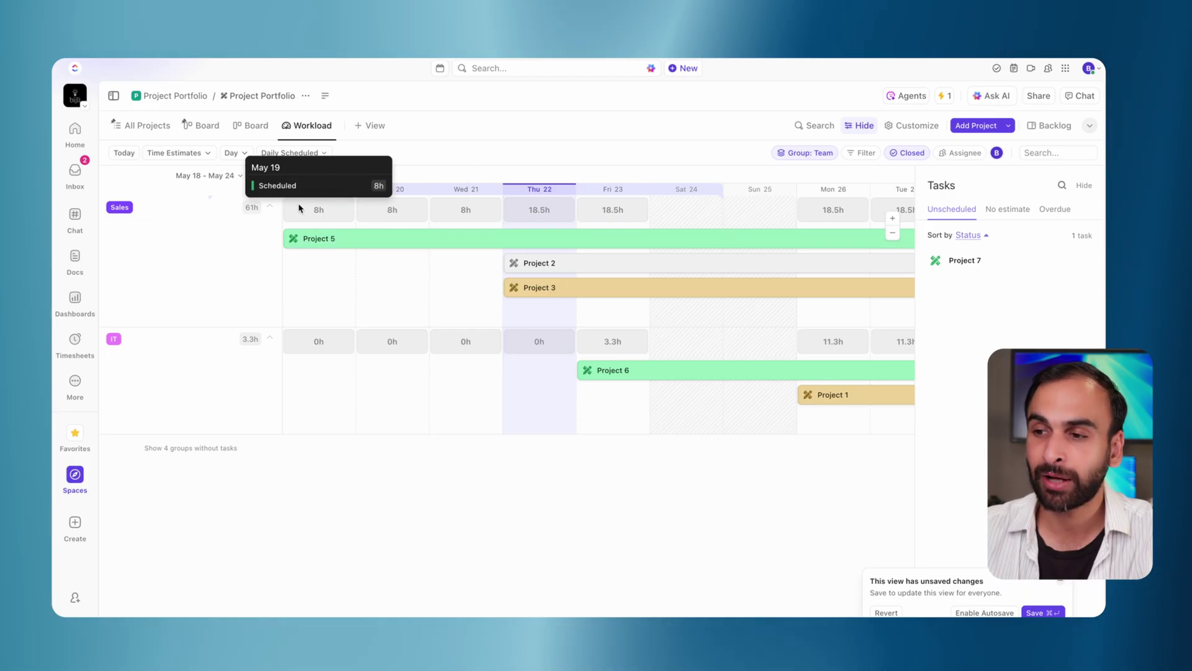
{"action": "mouse_move", "coordinate": [441, 213]}
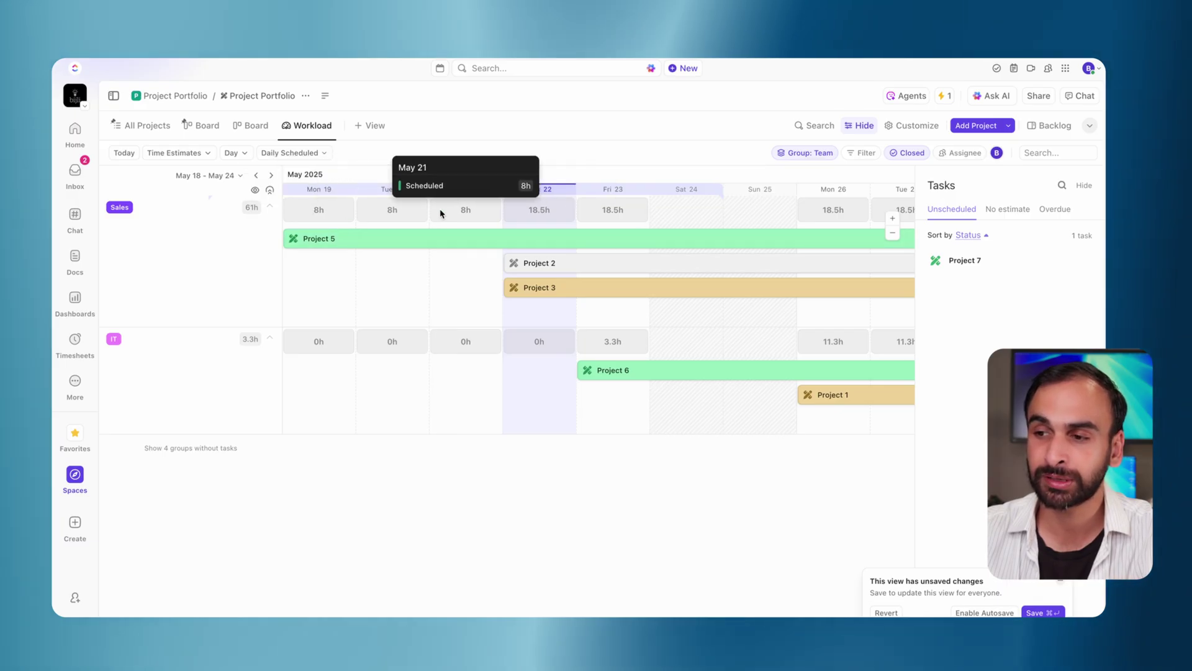
{"action": "mouse_move", "coordinate": [510, 212]}
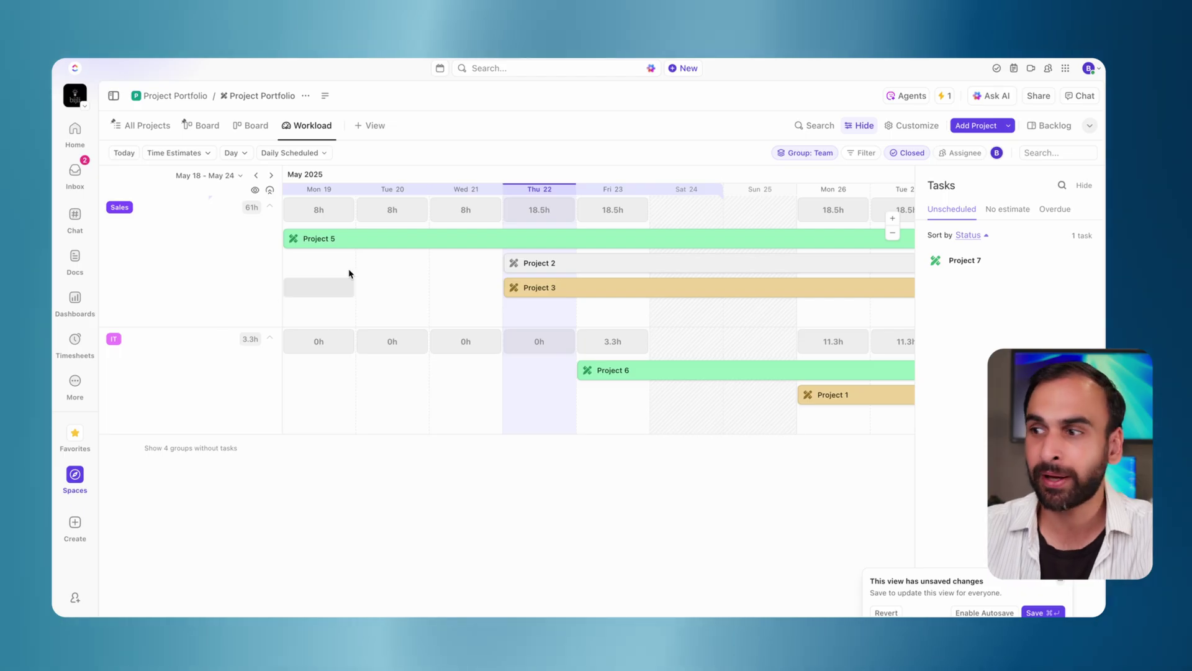
{"action": "left_click", "coordinate": [818, 154]}
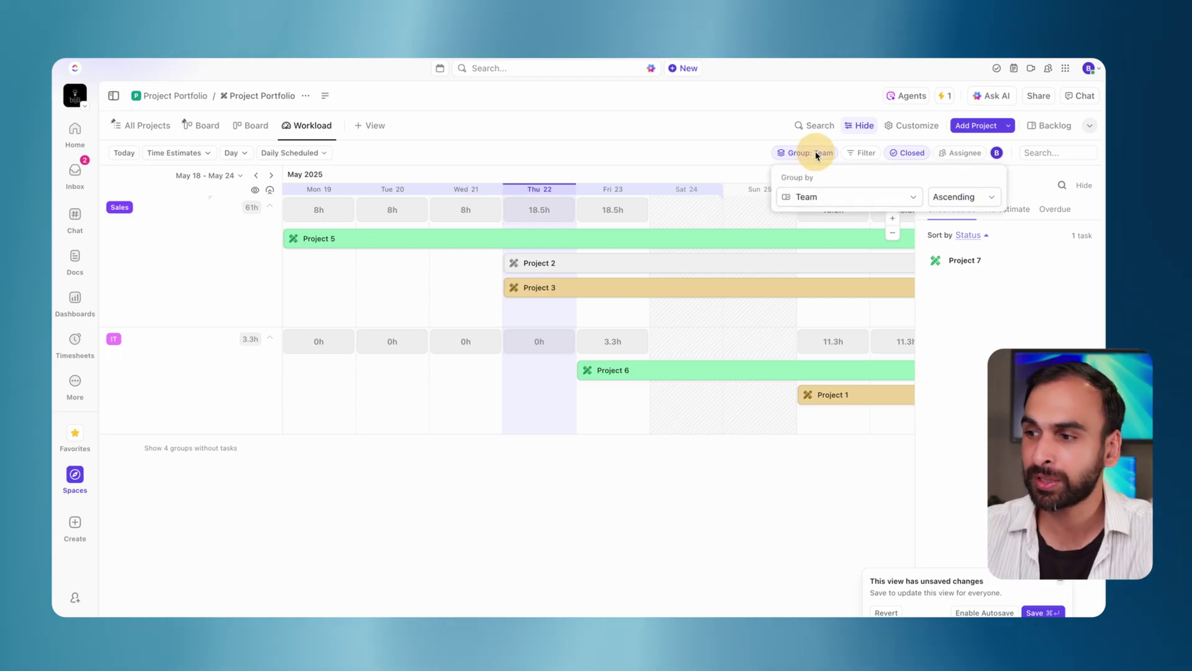
Group the workload by Project Phase, then expand and collapse the Phase 2 row.
{"action": "left_click", "coordinate": [836, 196]}
{"action": "left_click", "coordinate": [832, 316]}
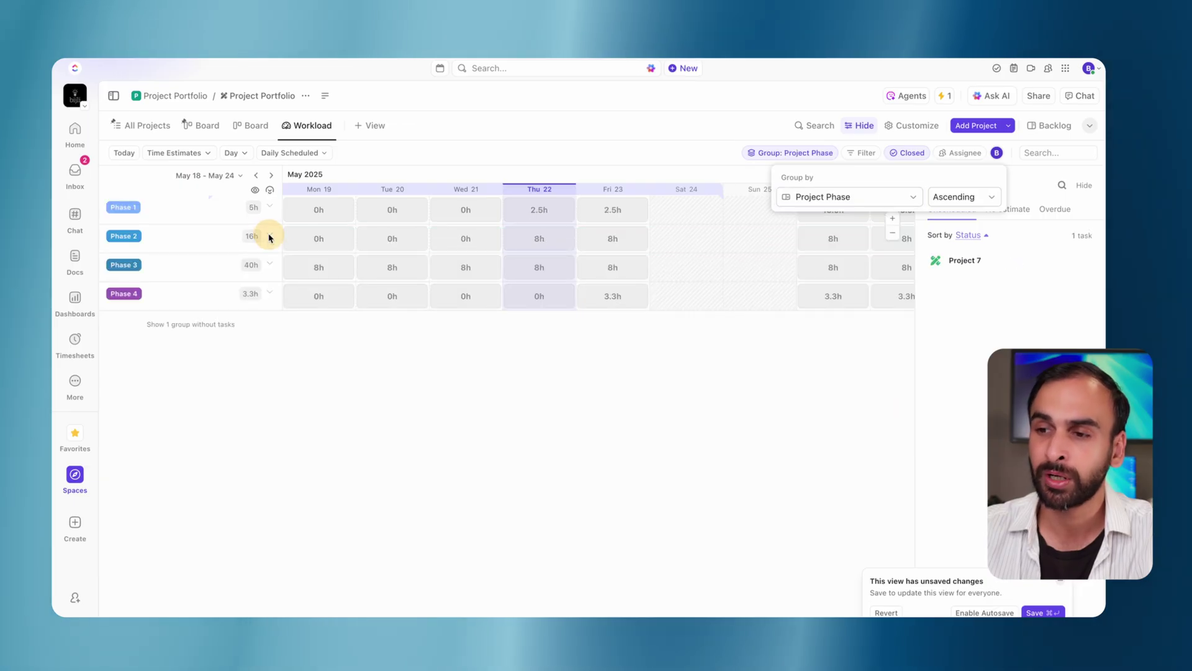
{"action": "left_click", "coordinate": [269, 237]}
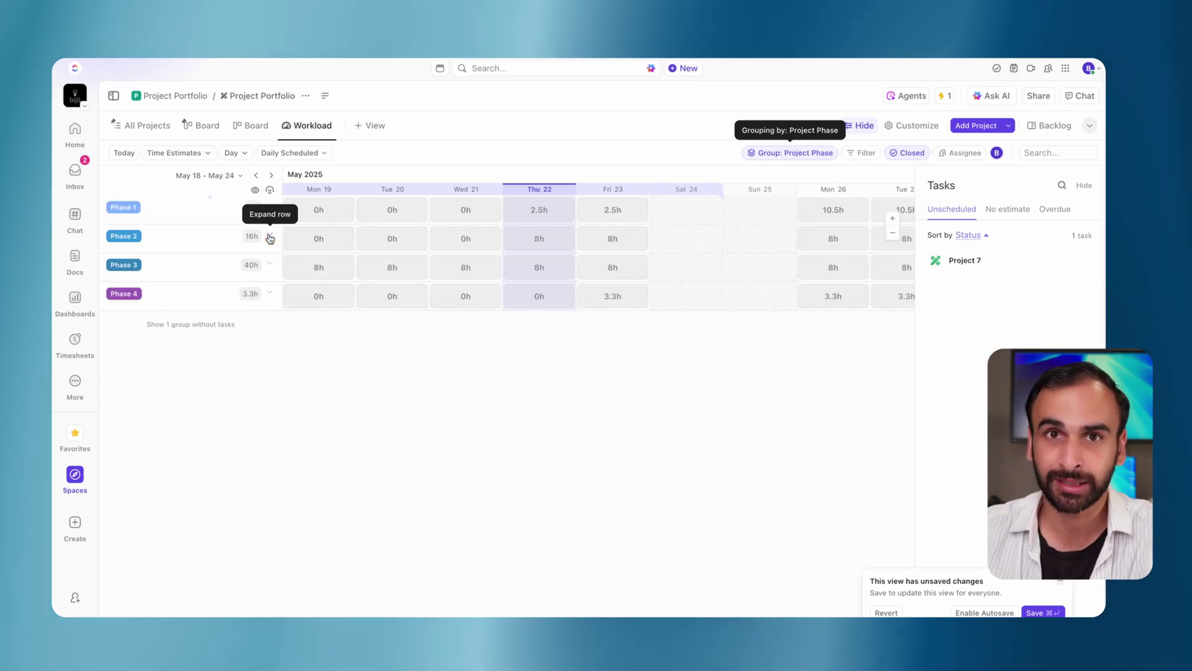
{"action": "left_click", "coordinate": [269, 238]}
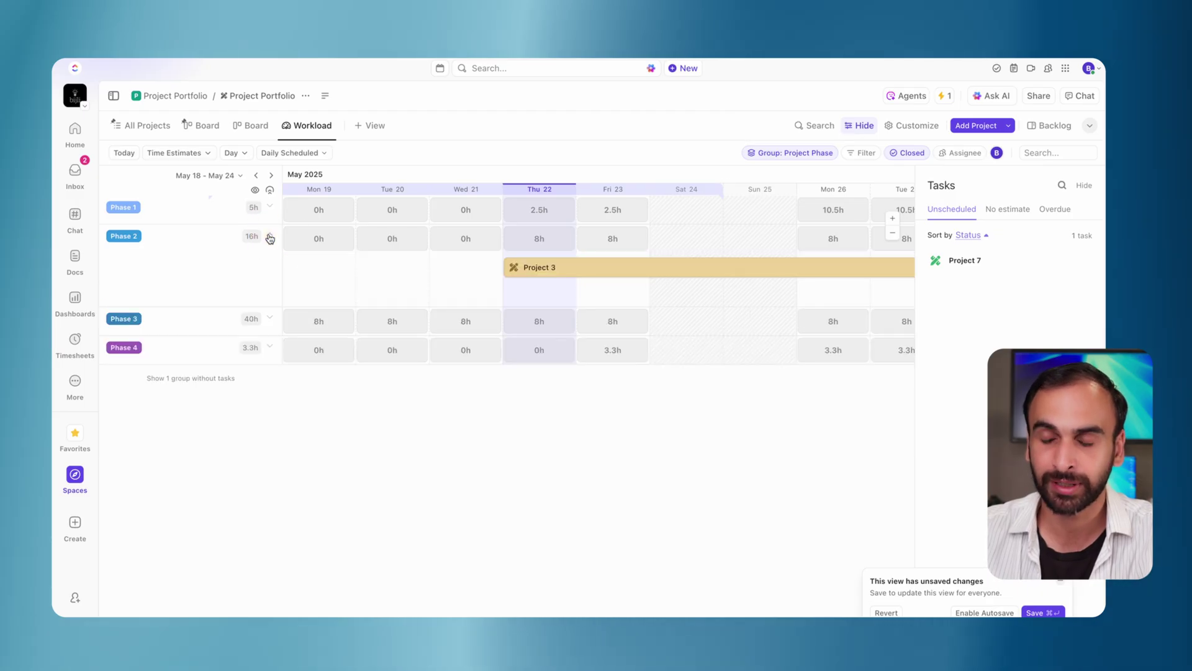
{"action": "left_click", "coordinate": [269, 237]}
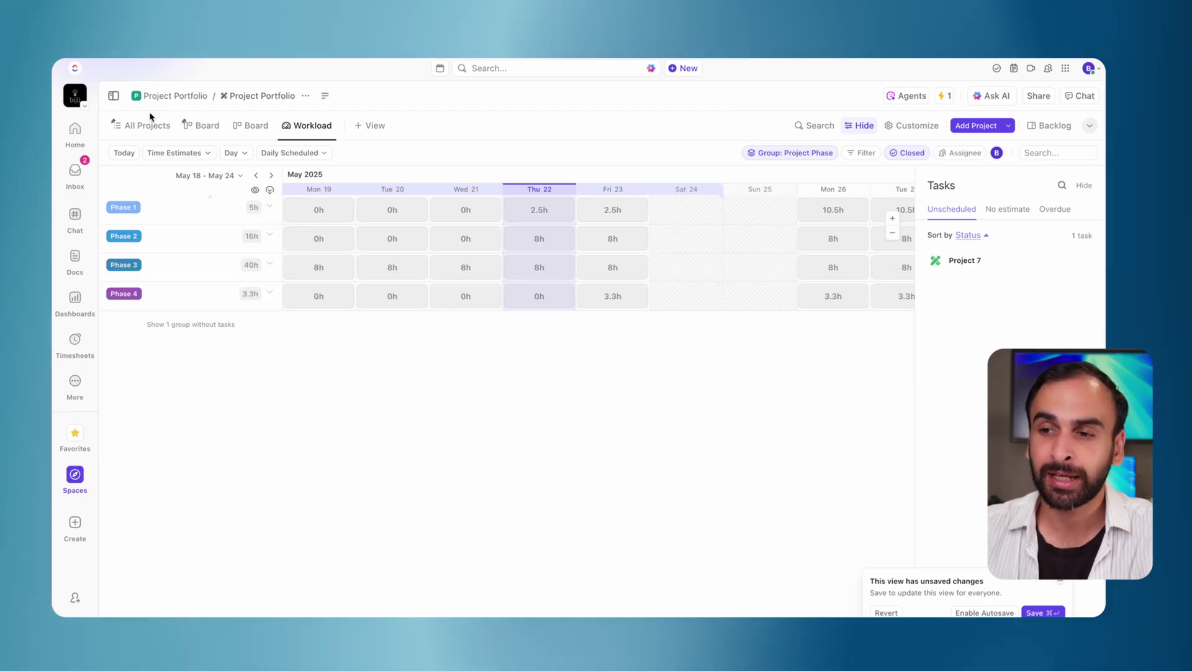
{"action": "left_click", "coordinate": [779, 153]}
Set Group by back to Assignee, restoring the 40h, 16h and 8.3h rows.
{"action": "left_click", "coordinate": [810, 205]}
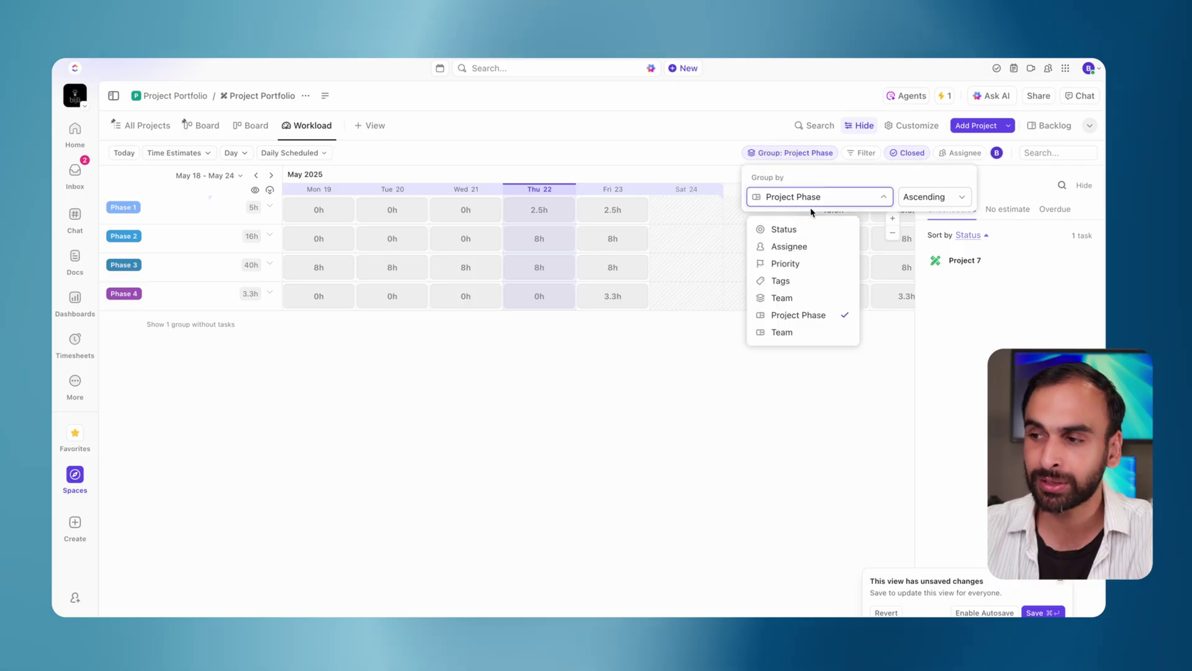
{"action": "left_click", "coordinate": [809, 244]}
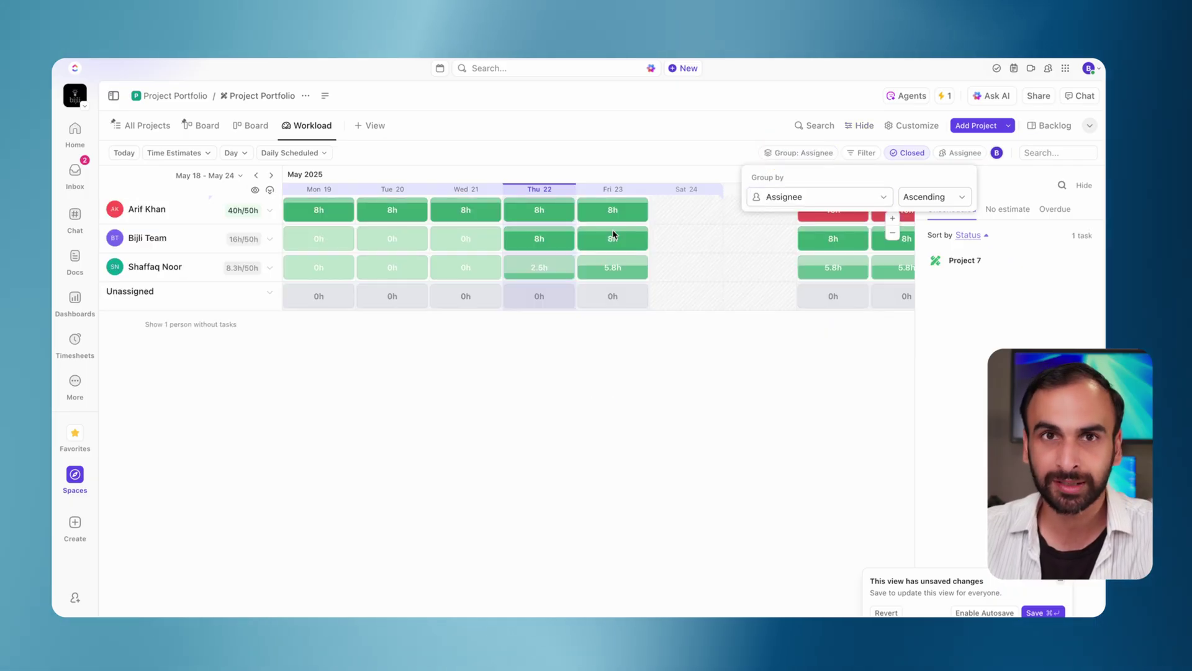